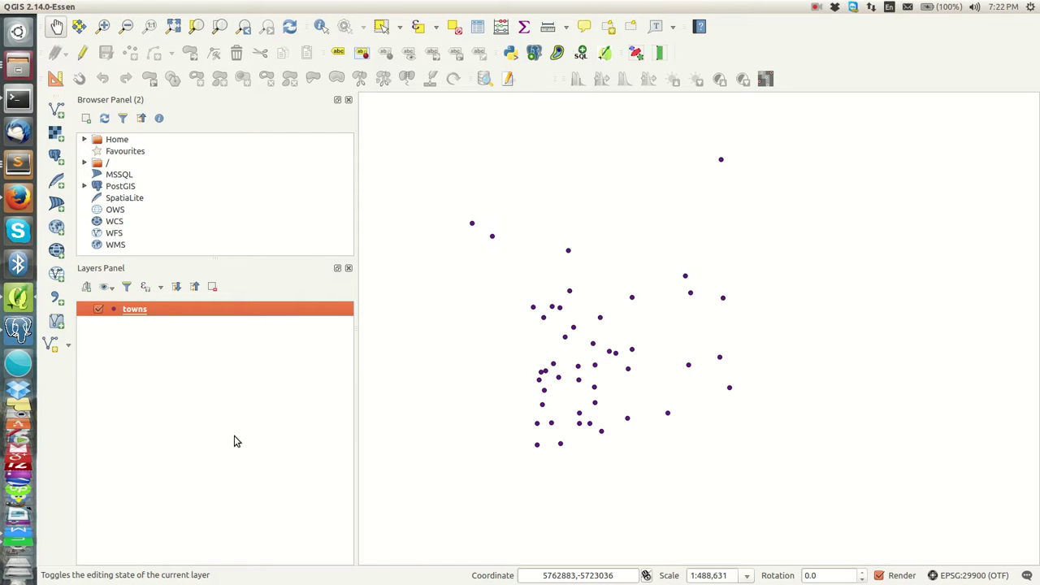
Step: Open the towns layer's attribute table from the Layers panel and move its window higher
{"action": "right_click", "coordinate": [213, 312]}
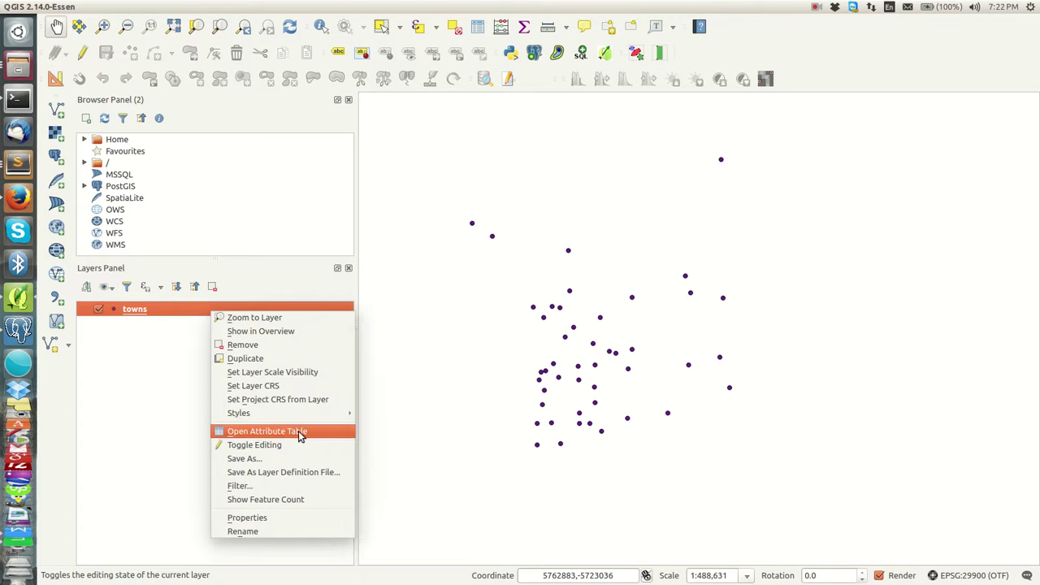
{"action": "left_click", "coordinate": [299, 433]}
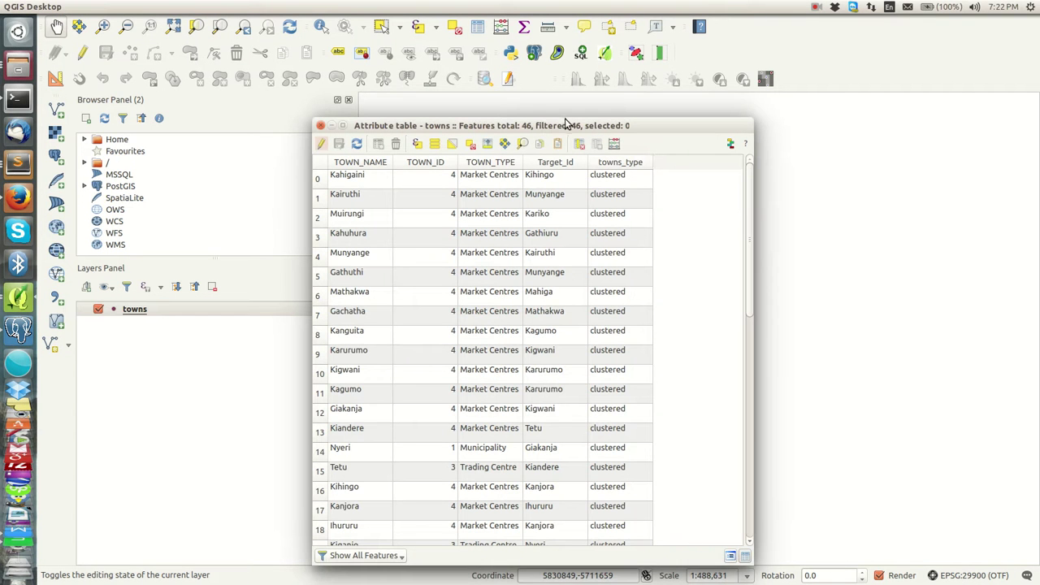
{"action": "left_click_drag", "start_coordinate": [566, 123], "coordinate": [558, 81]}
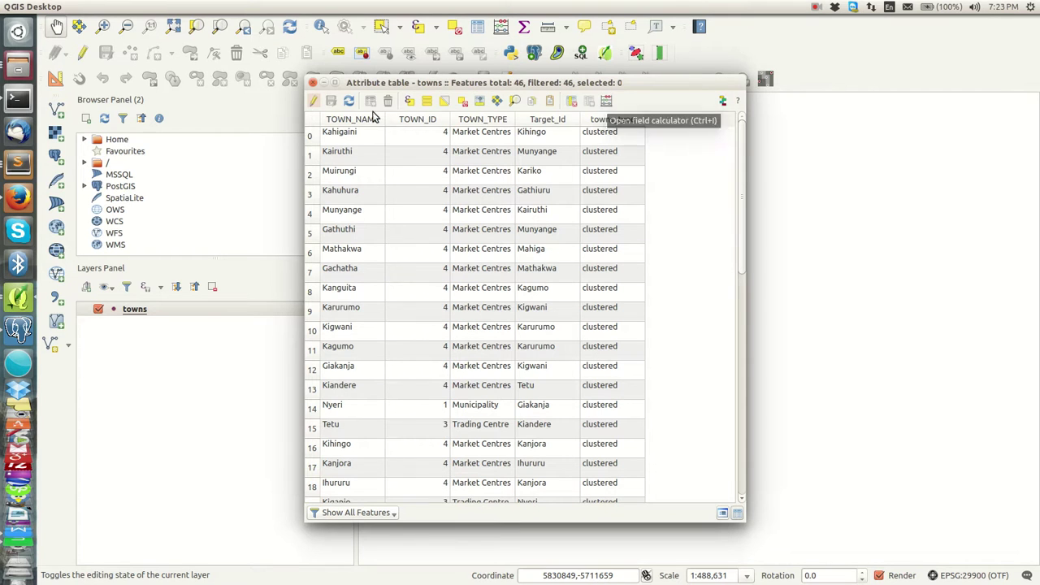
Step: Switch towns to editing mode and set the Field calculator to update the existing TOWN_TYPE field
{"action": "left_click", "coordinate": [313, 102]}
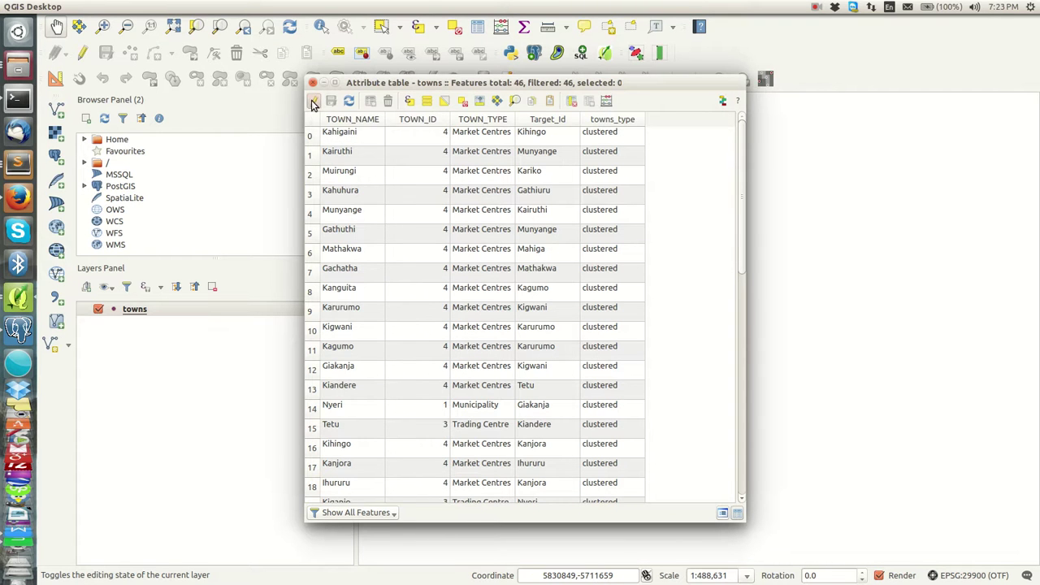
{"action": "left_click_drag", "start_coordinate": [488, 85], "coordinate": [385, 75]}
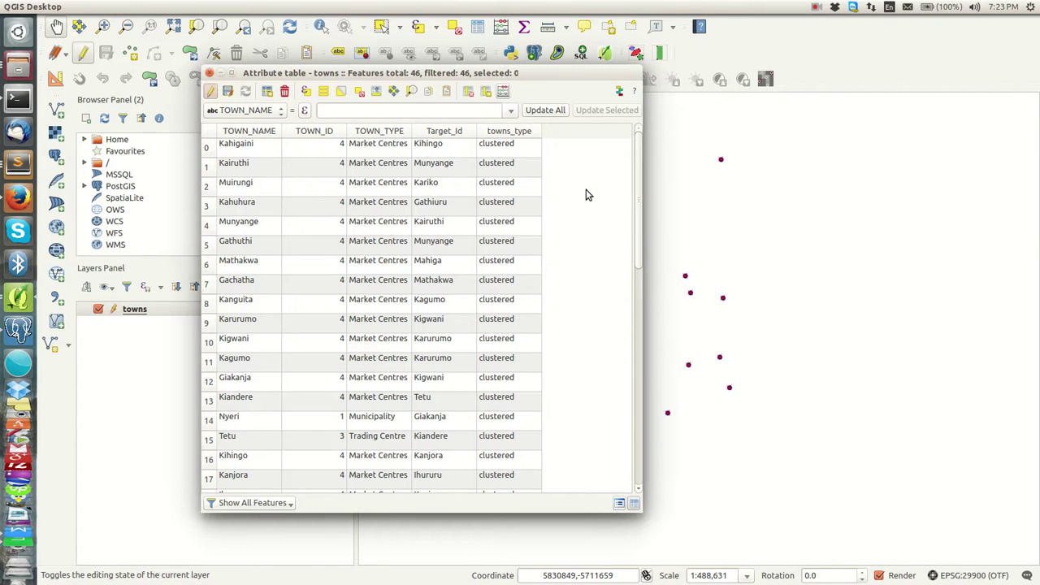
{"action": "key", "text": "ctrl+i"}
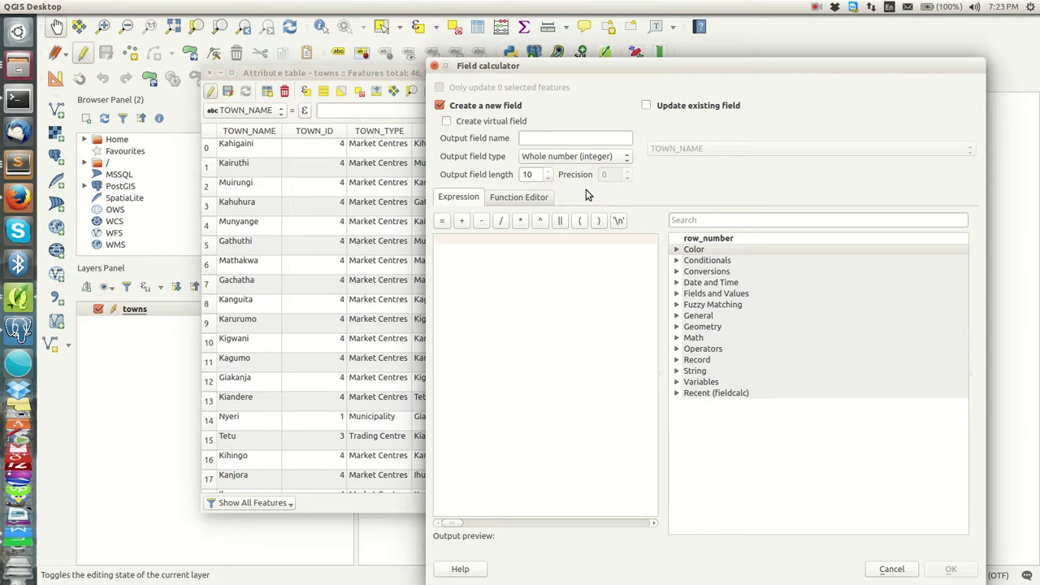
{"action": "left_click", "coordinate": [685, 107]}
{"action": "left_click", "coordinate": [721, 147]}
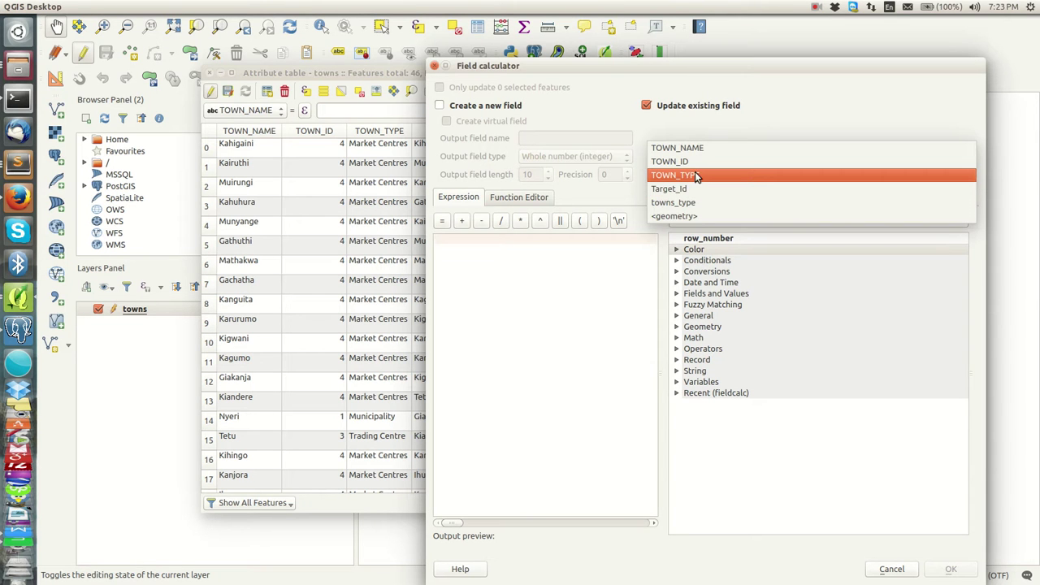
{"action": "left_click", "coordinate": [694, 175]}
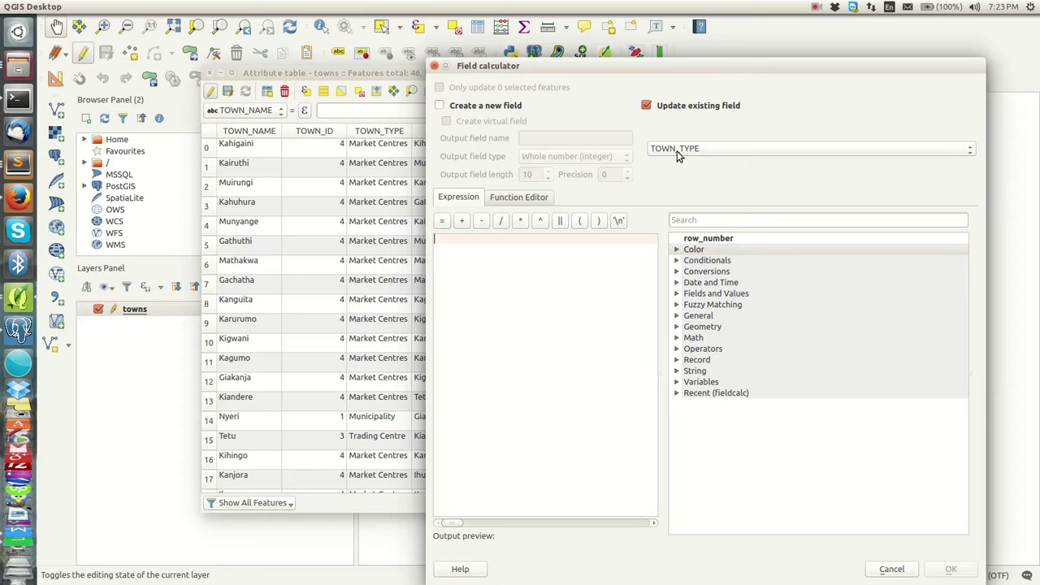
{"action": "left_click", "coordinate": [497, 242]}
{"action": "left_click", "coordinate": [693, 149]}
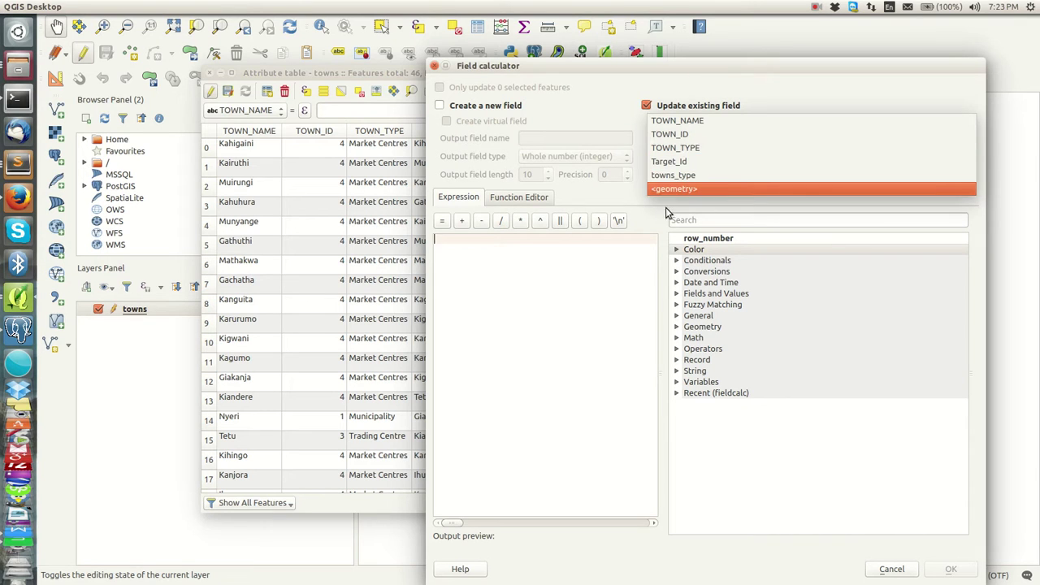
{"action": "left_click", "coordinate": [632, 204]}
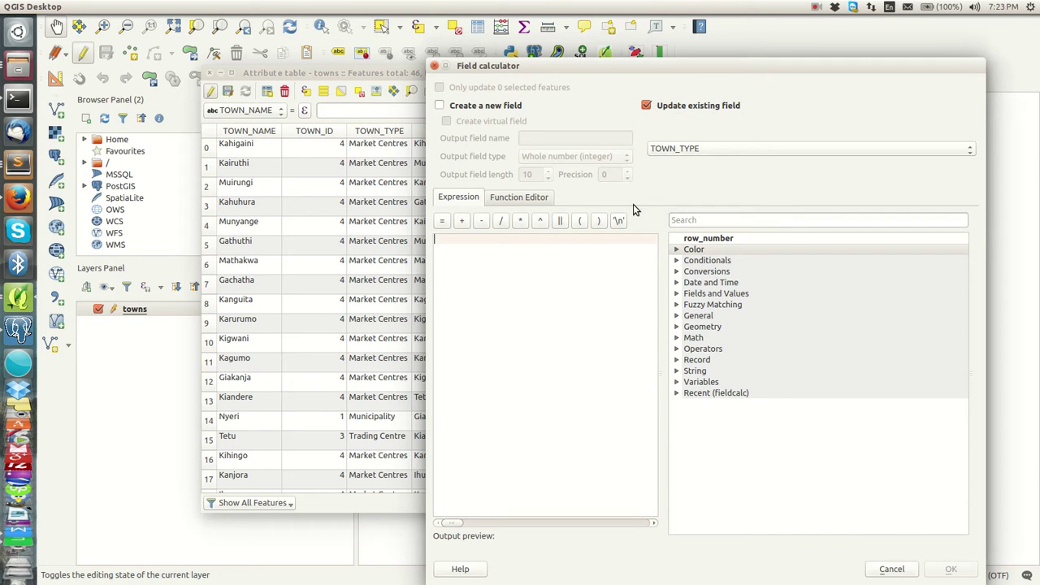
{"action": "left_click_drag", "start_coordinate": [728, 74], "coordinate": [603, 71]}
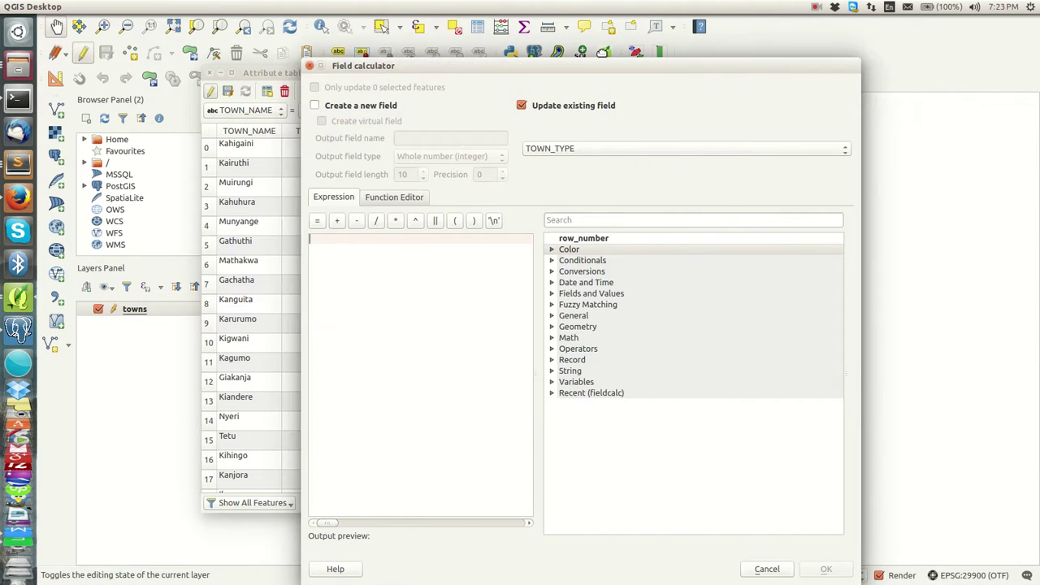
Step: Close the Field calculator and the towns attribute table without applying changes
{"action": "left_click", "coordinate": [314, 66]}
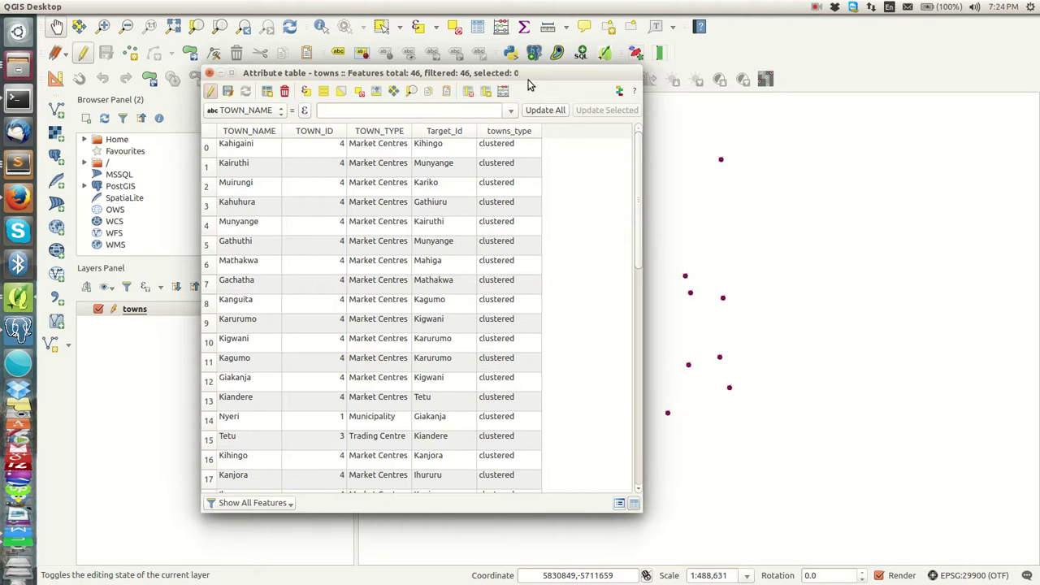
{"action": "left_click_drag", "start_coordinate": [511, 77], "coordinate": [482, 96]}
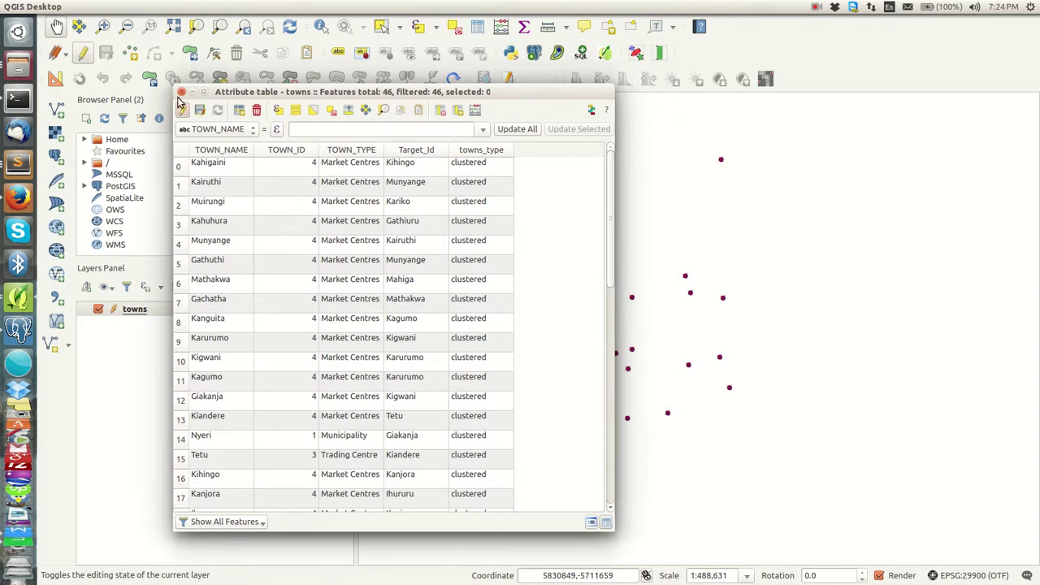
{"action": "left_click", "coordinate": [181, 92]}
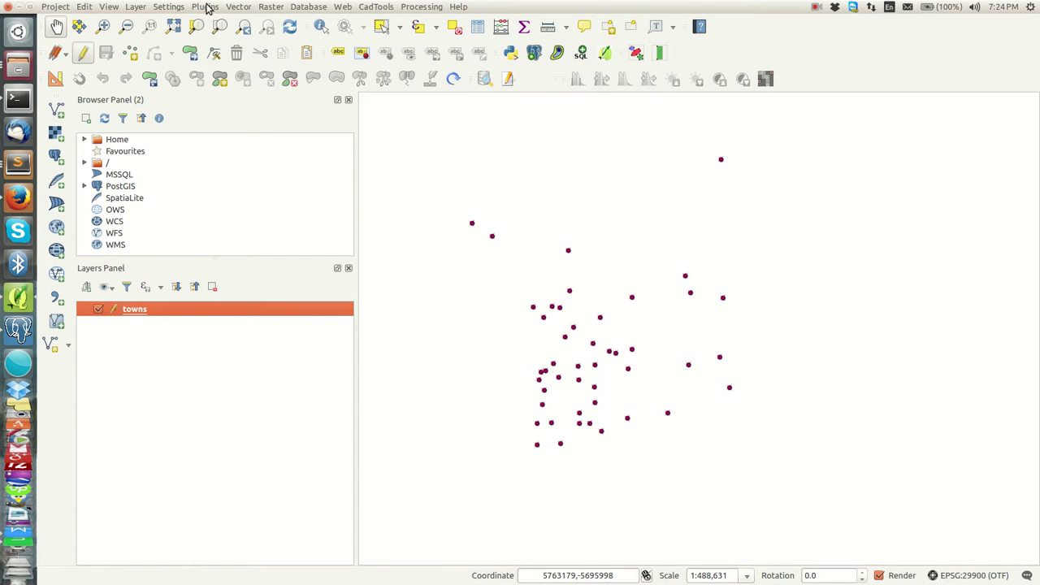
{"action": "left_click", "coordinate": [207, 7]}
{"action": "left_click", "coordinate": [836, 42]}
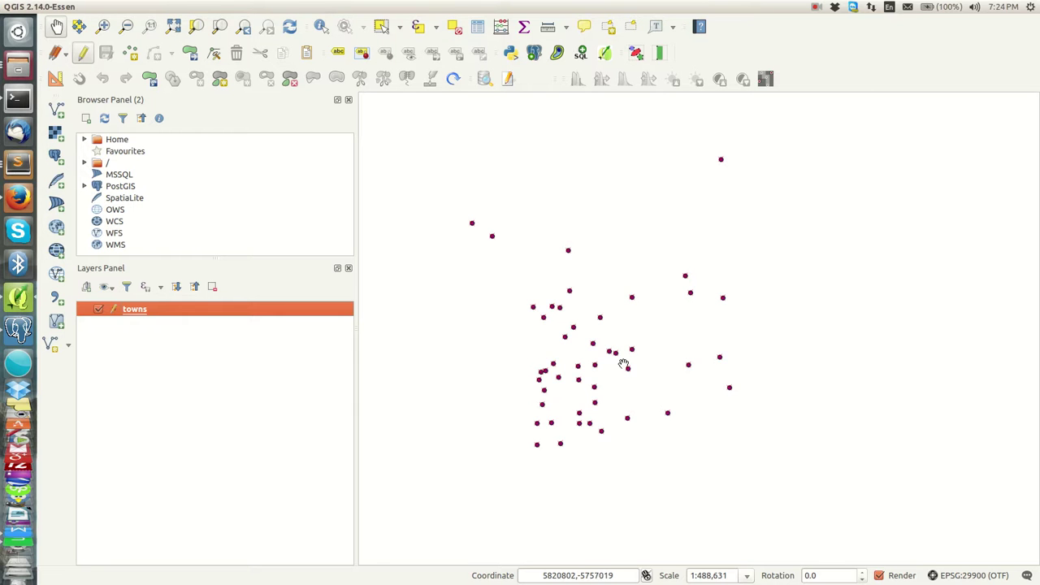
{"action": "scroll", "coordinate": [619, 365], "scroll_direction": "up", "scroll_amount": 2}
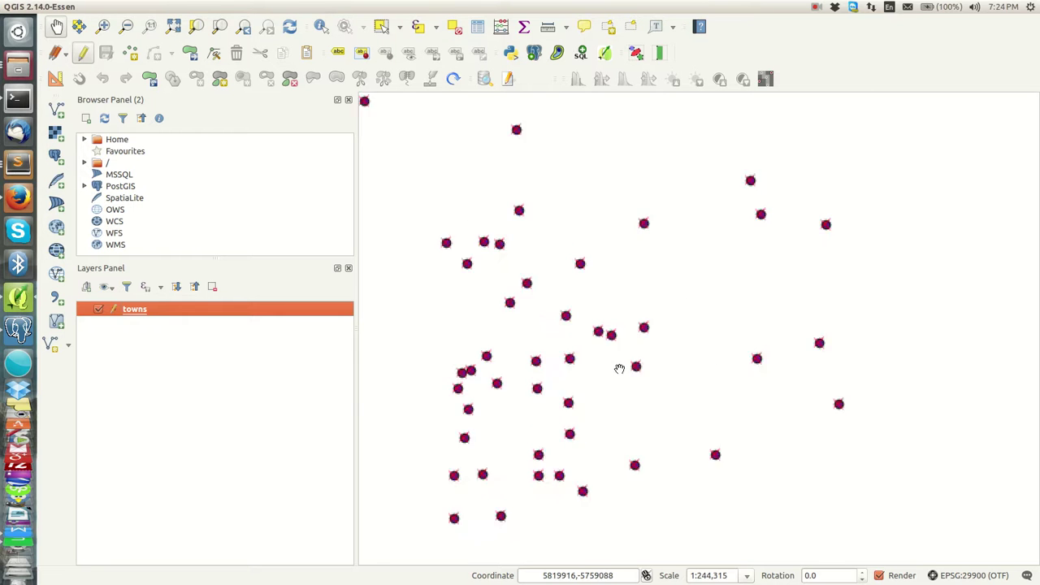
{"action": "right_click", "coordinate": [195, 309]}
{"action": "left_click", "coordinate": [249, 428]}
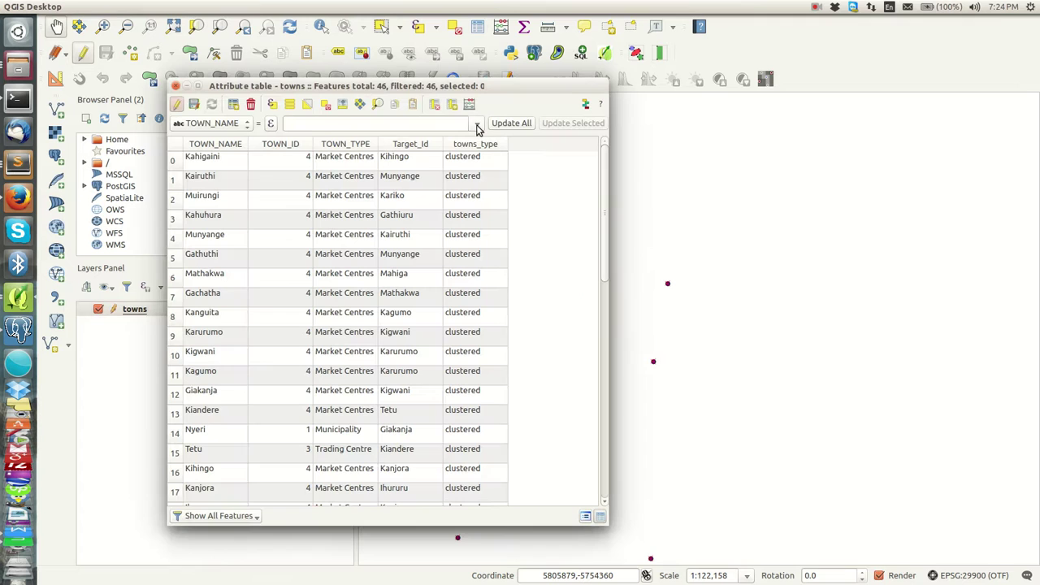
{"action": "left_click_drag", "start_coordinate": [478, 88], "coordinate": [491, 89]}
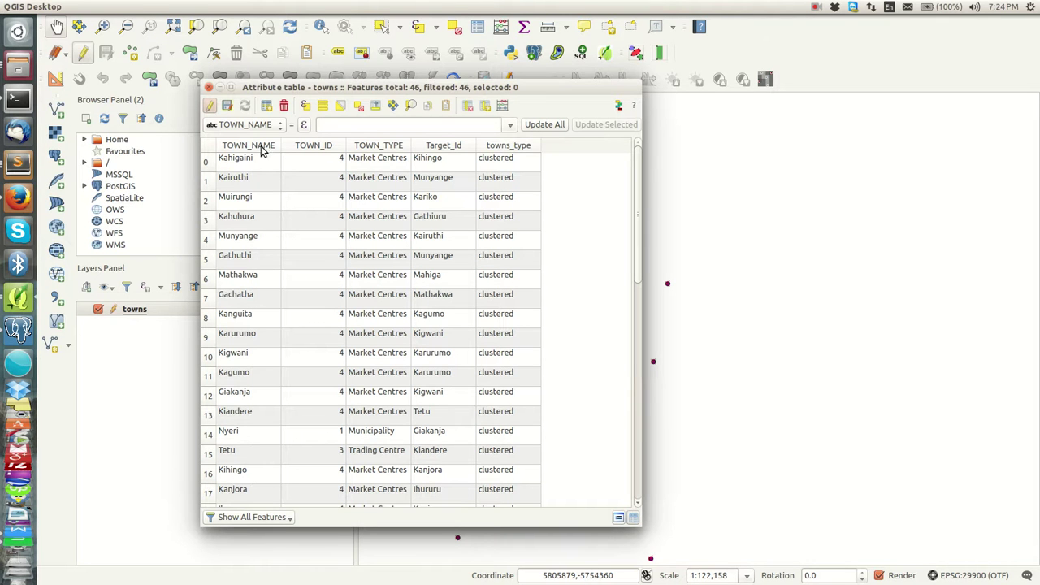
{"action": "scroll", "coordinate": [285, 216], "scroll_direction": "down", "scroll_amount": 1}
{"action": "scroll", "coordinate": [272, 313], "scroll_direction": "down", "scroll_amount": 7}
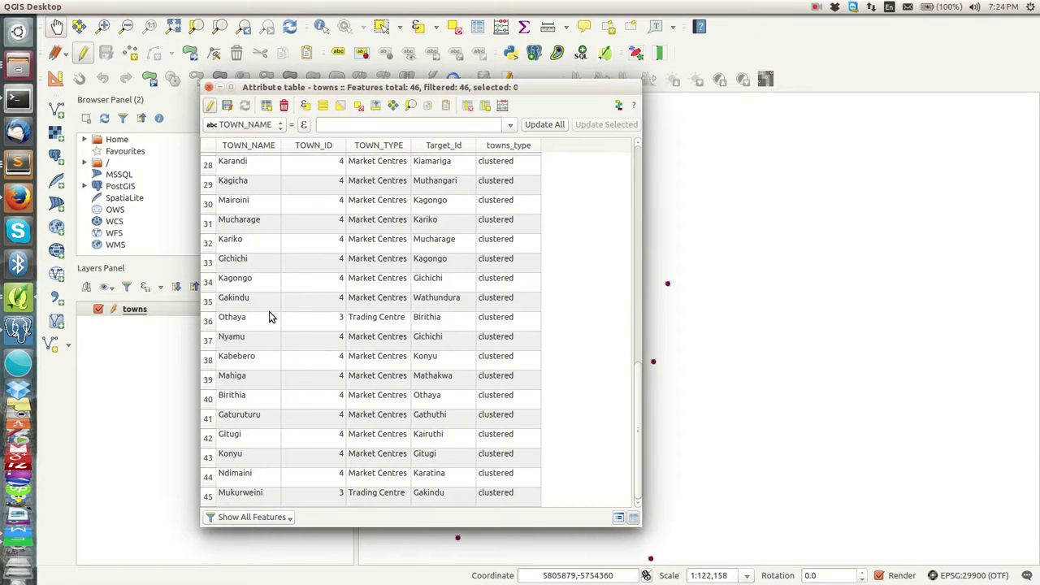
{"action": "scroll", "coordinate": [269, 260], "scroll_direction": "up", "scroll_amount": 9}
{"action": "scroll", "coordinate": [271, 268], "scroll_direction": "down", "scroll_amount": 9}
{"action": "scroll", "coordinate": [299, 195], "scroll_direction": "up", "scroll_amount": 6}
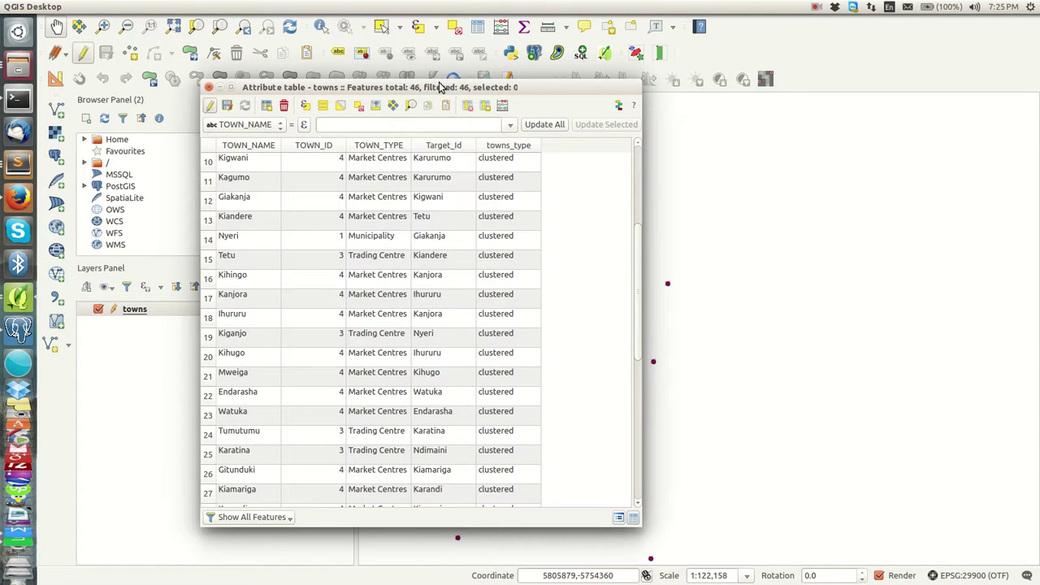
{"action": "left_click_drag", "start_coordinate": [439, 87], "coordinate": [489, 91]}
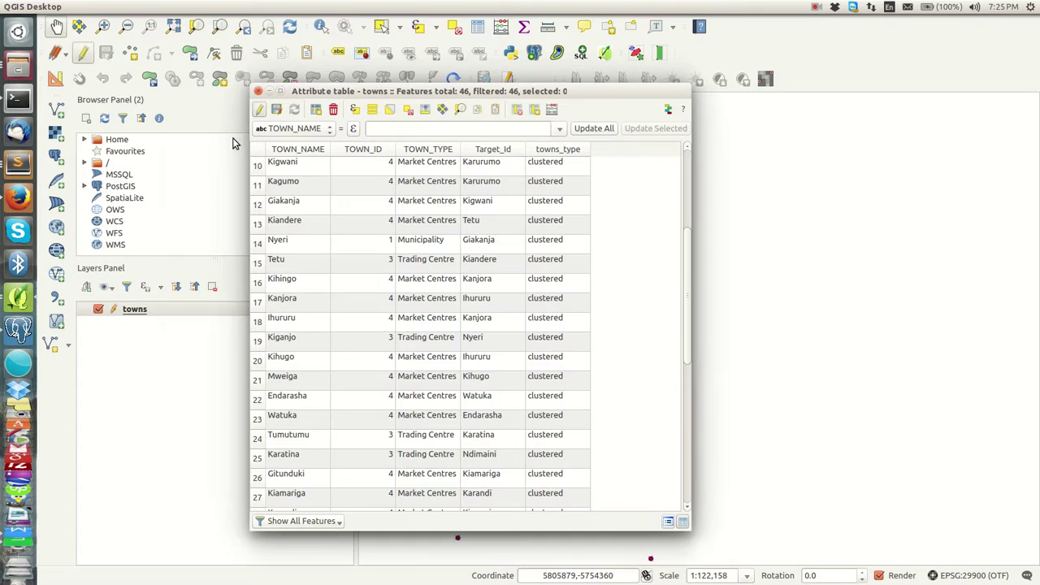
{"action": "left_click", "coordinate": [169, 324]}
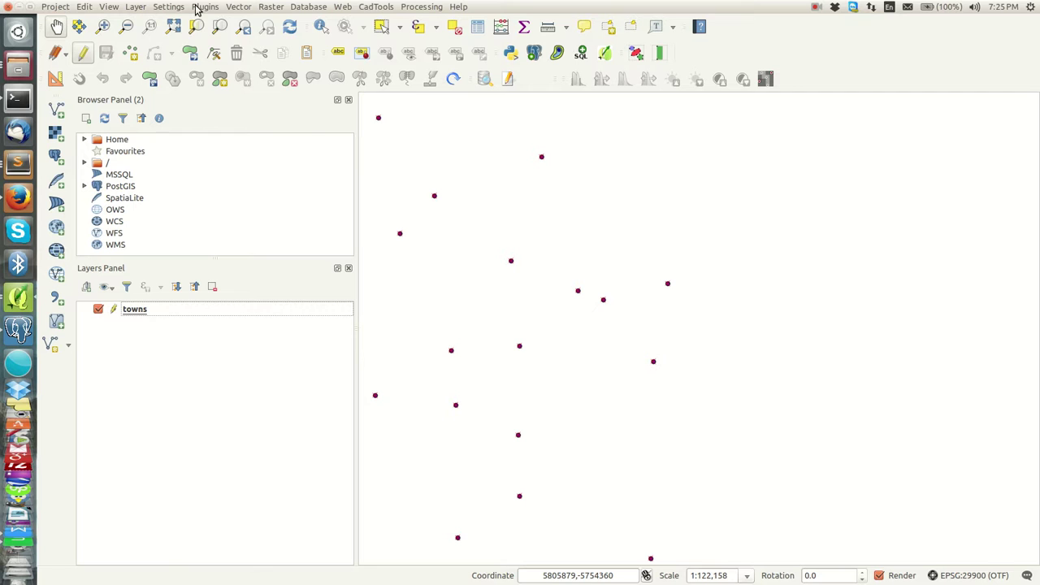
Step: Open Manage and Install Plugins and search for 'table man'
{"action": "left_click", "coordinate": [205, 6]}
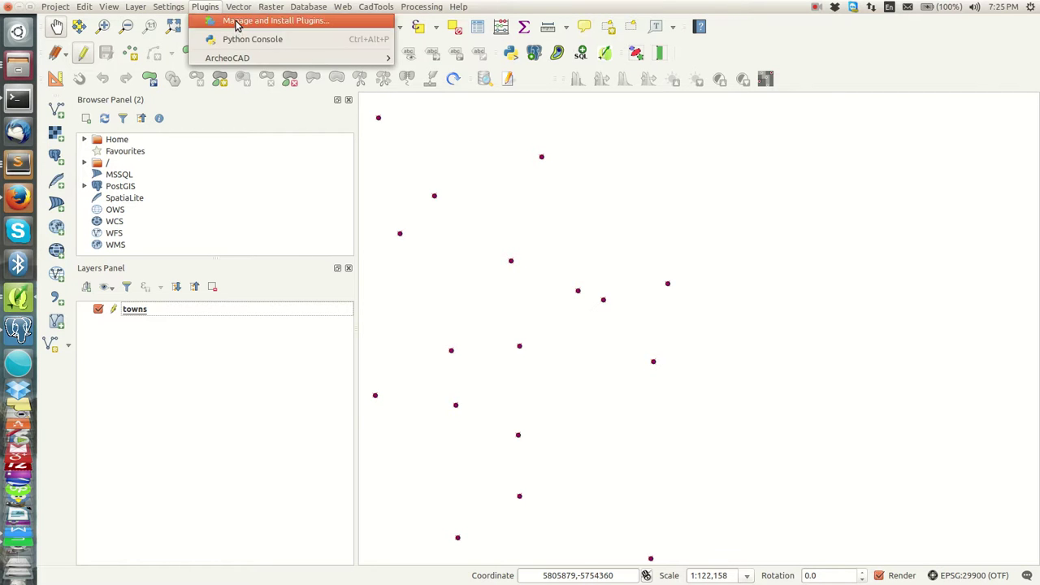
{"action": "left_click", "coordinate": [235, 23]}
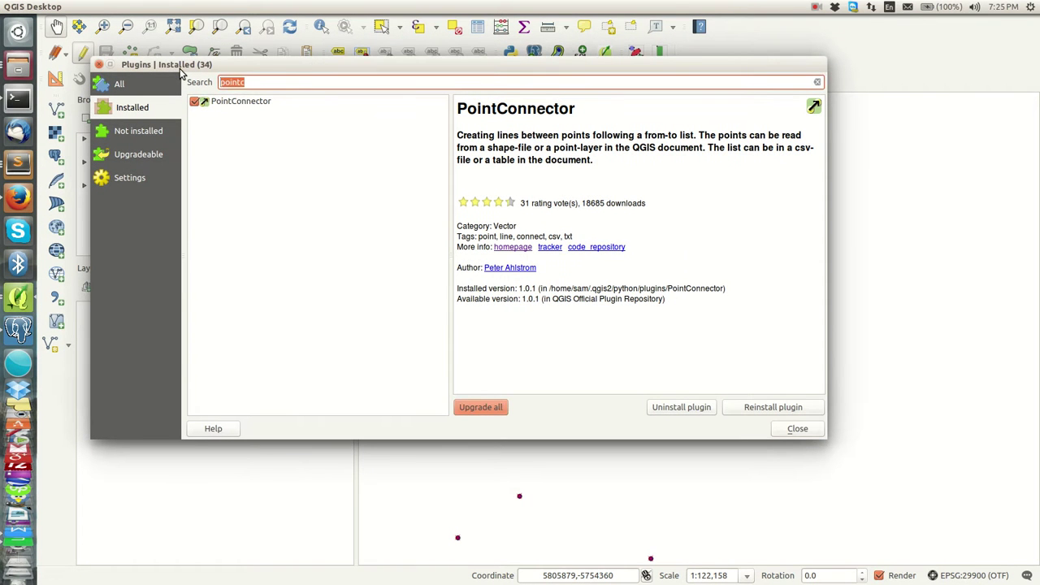
{"action": "key", "text": "BackSpace"}
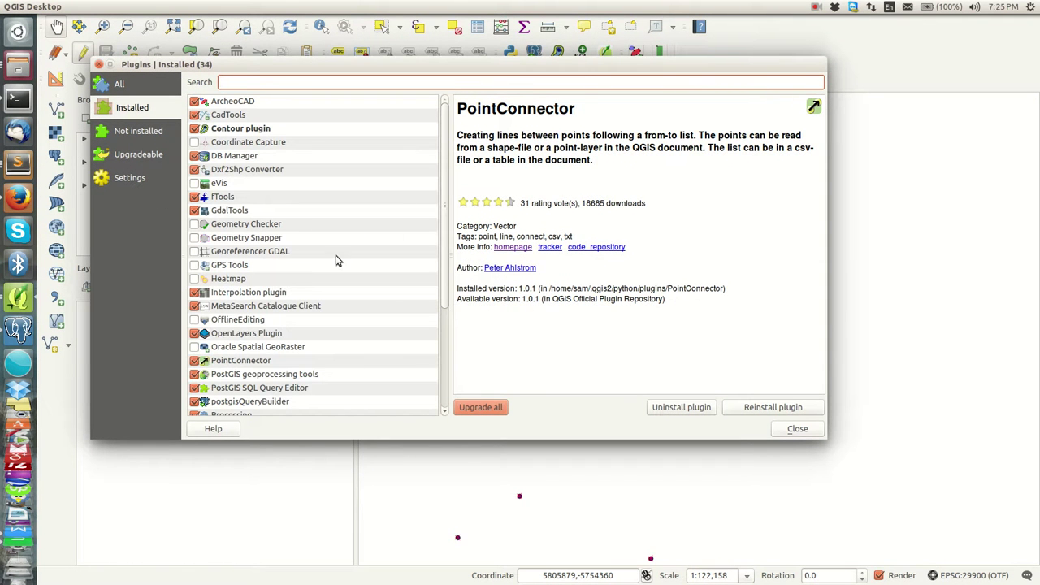
{"action": "left_click", "coordinate": [141, 131]}
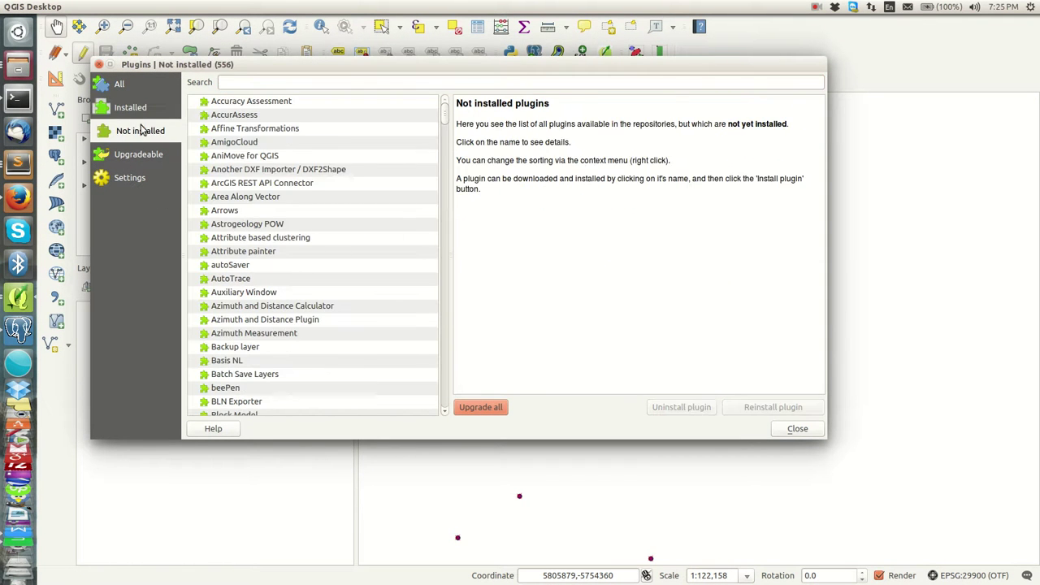
{"action": "left_click", "coordinate": [246, 85]}
{"action": "type", "text": "ta"}
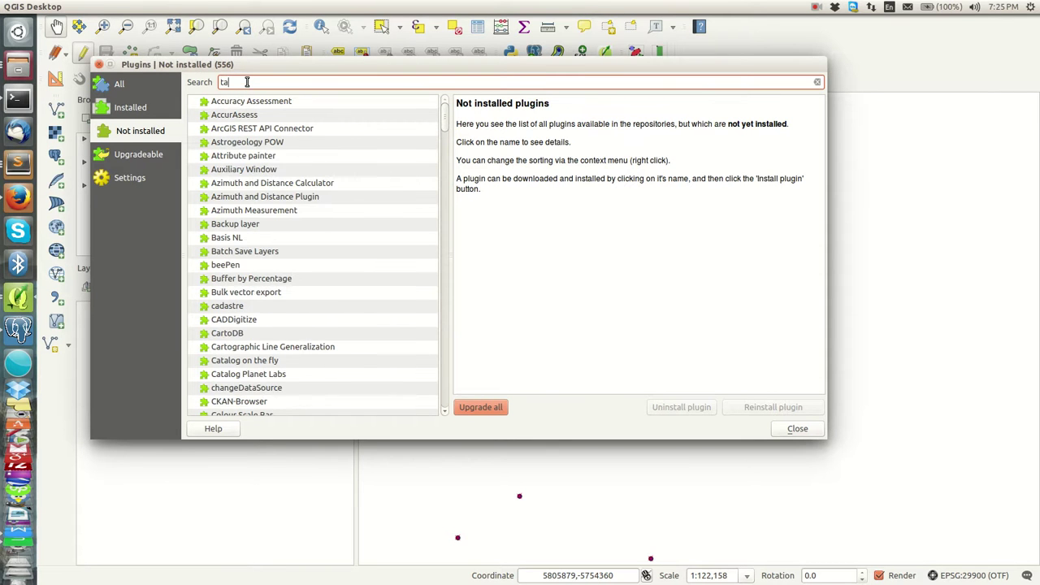
{"action": "type", "text": "blr"}
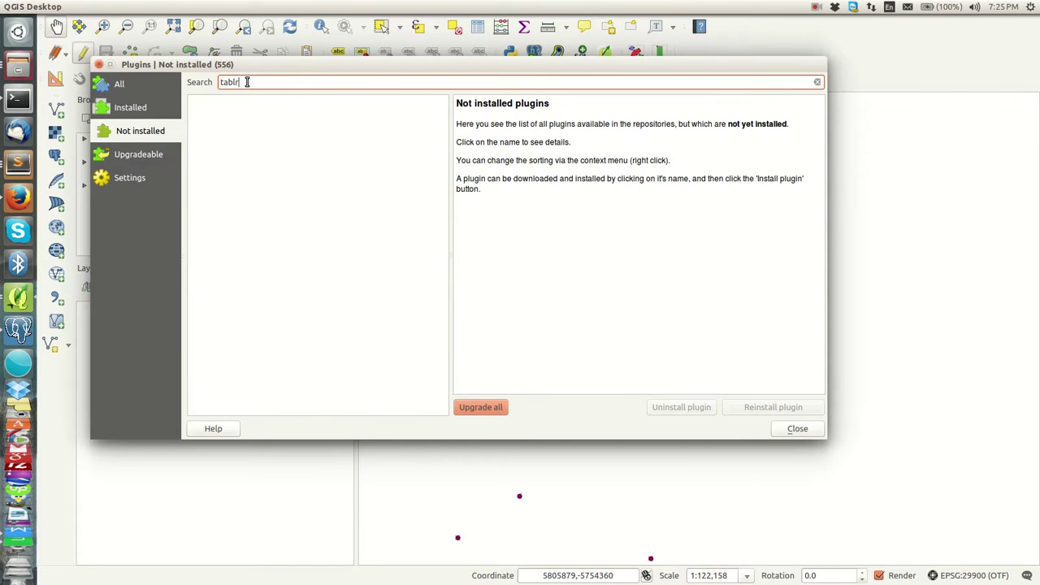
{"action": "key", "text": "BackSpace"}
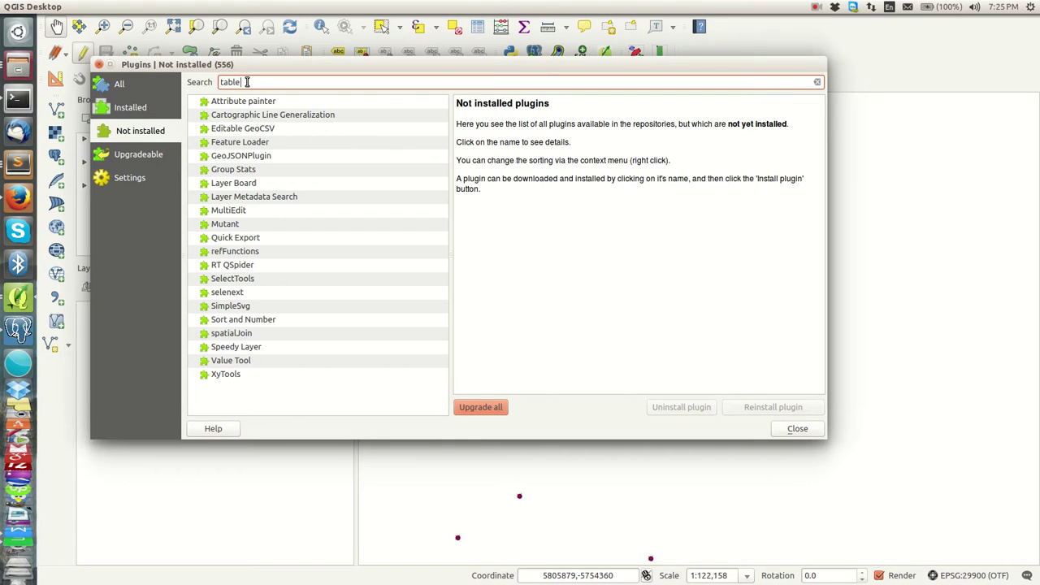
{"action": "type", "text": "e man"}
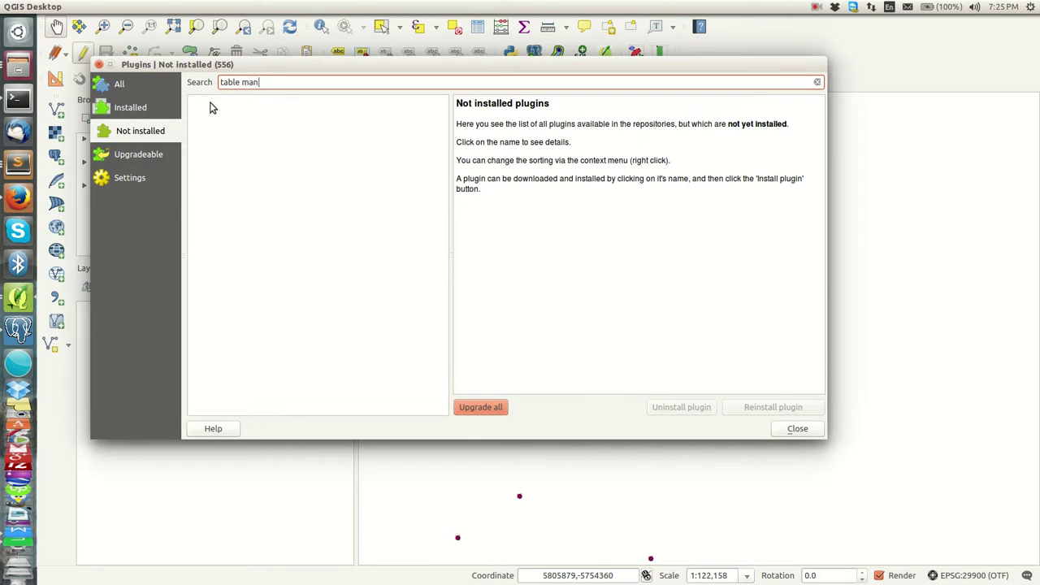
Step: Show all plugins and read the installed Table Manager 0.6.2 plugin's description
{"action": "left_click", "coordinate": [135, 92]}
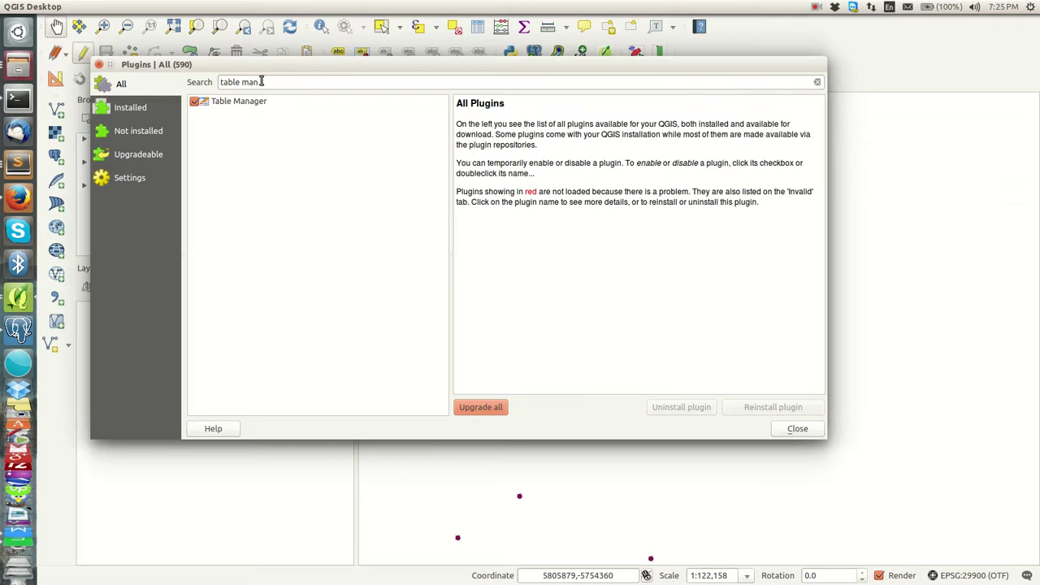
{"action": "left_click", "coordinate": [264, 107]}
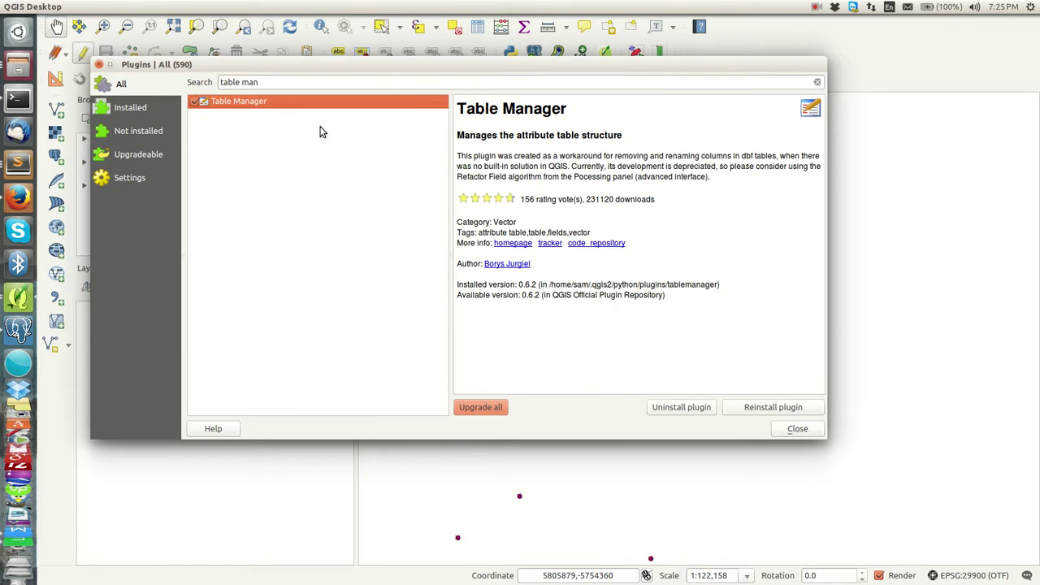
{"action": "left_click", "coordinate": [471, 161]}
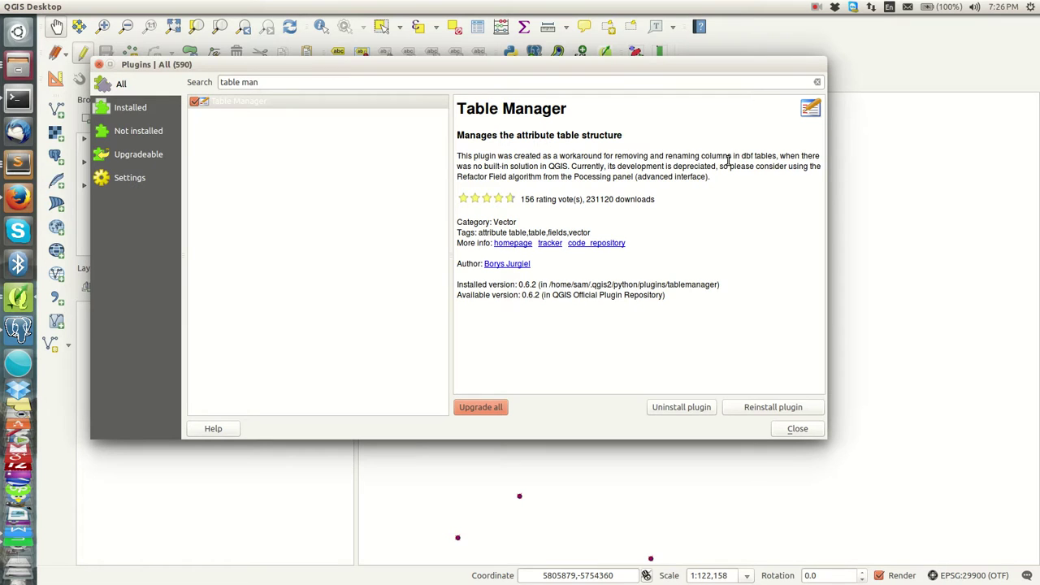
{"action": "left_click_drag", "start_coordinate": [701, 156], "coordinate": [769, 159]}
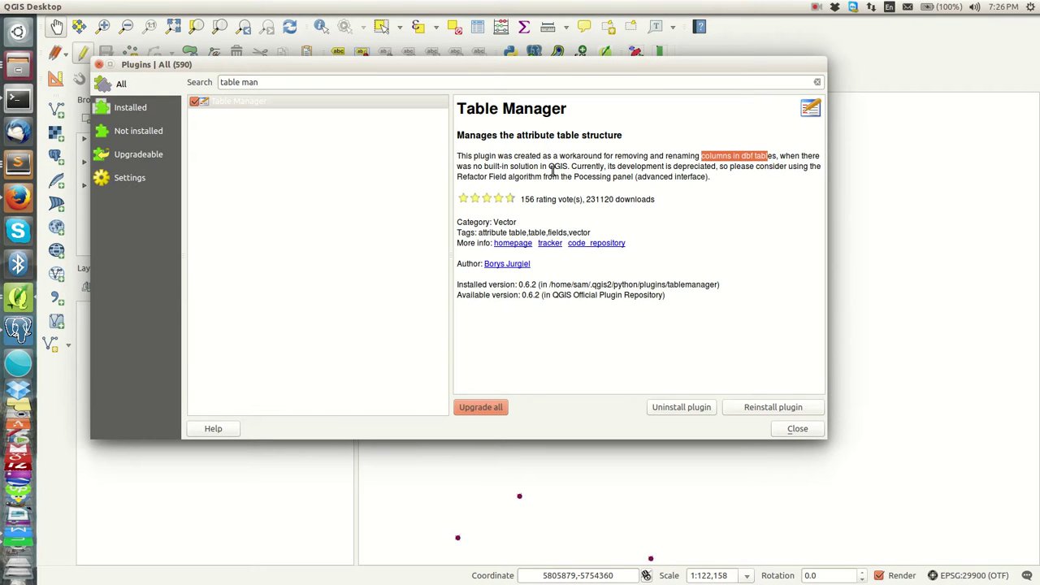
{"action": "left_click_drag", "start_coordinate": [561, 167], "coordinate": [499, 166]}
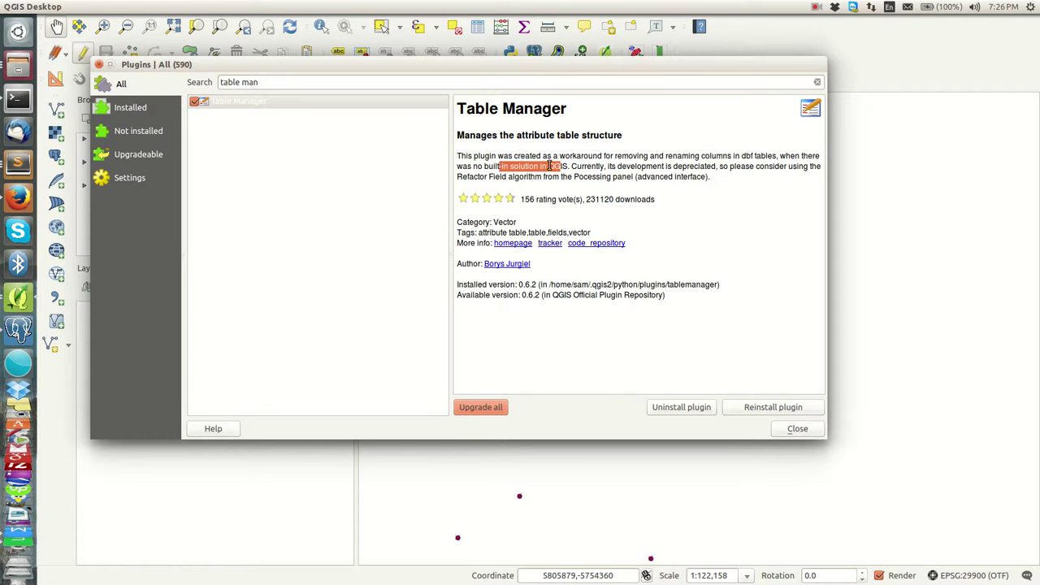
{"action": "left_click", "coordinate": [617, 168]}
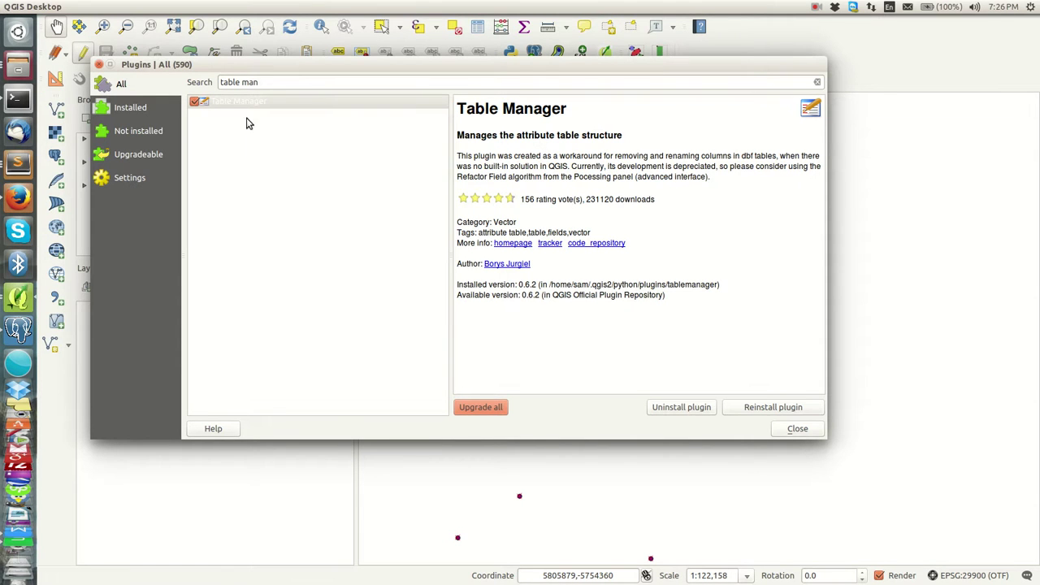
{"action": "left_click_drag", "start_coordinate": [609, 166], "coordinate": [719, 171]}
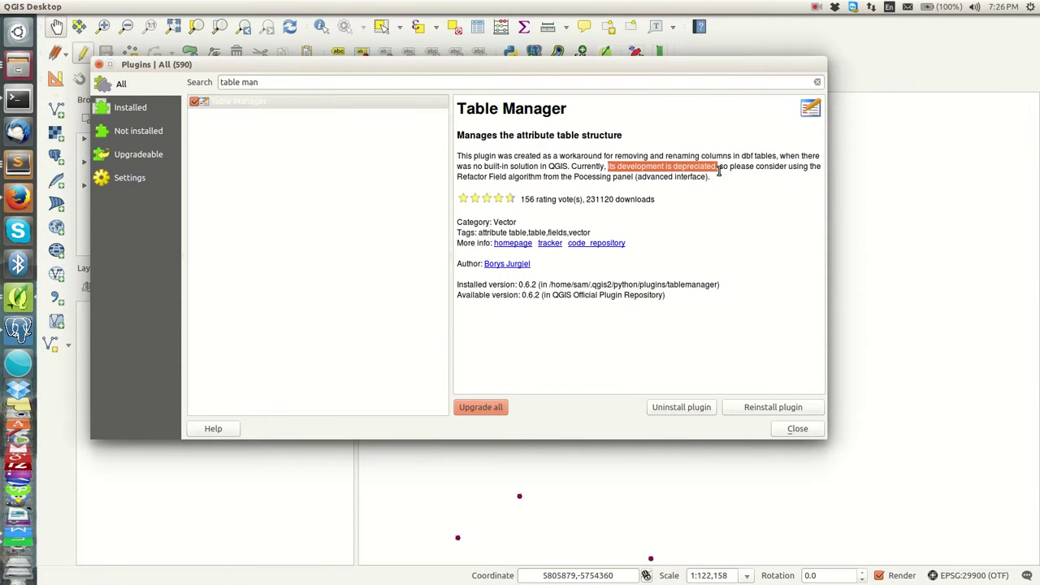
{"action": "left_click", "coordinate": [768, 167]}
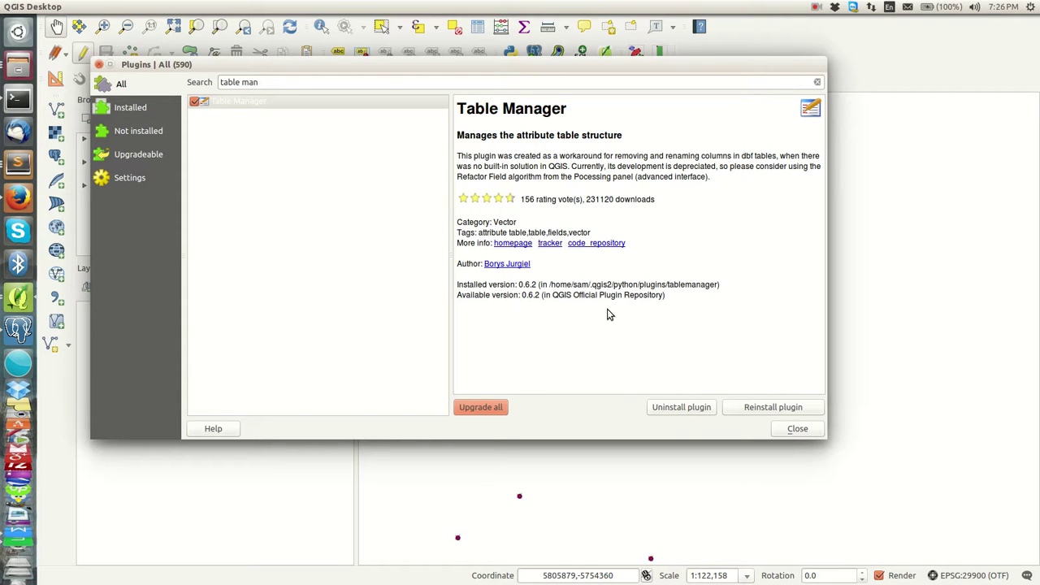
Step: Close the plugin manager and try Vector > Table Manager, dismissing its editing-mode warning
{"action": "left_click", "coordinate": [800, 429]}
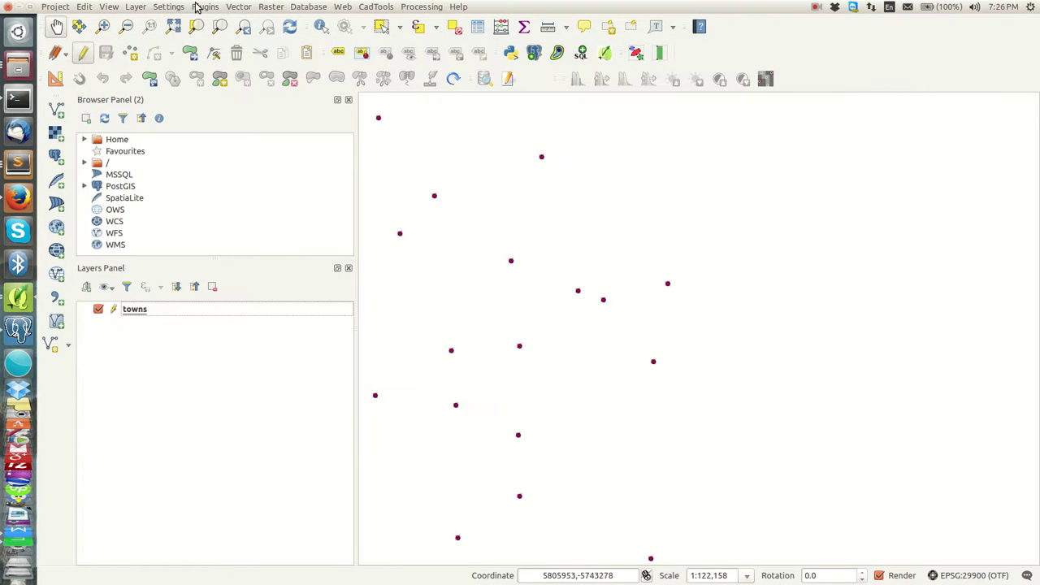
{"action": "left_click", "coordinate": [238, 6]}
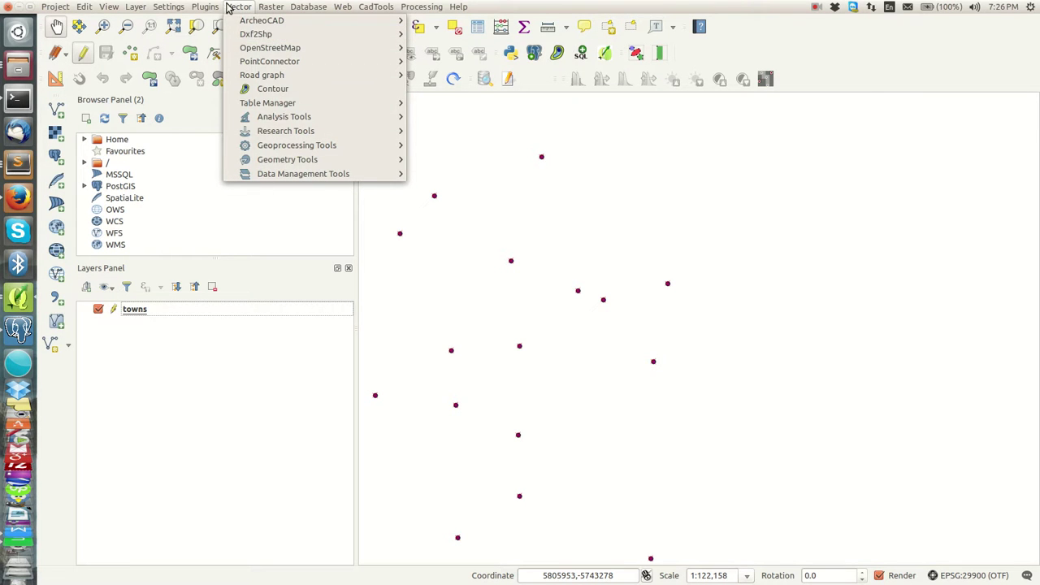
{"action": "mouse_move", "coordinate": [371, 108]}
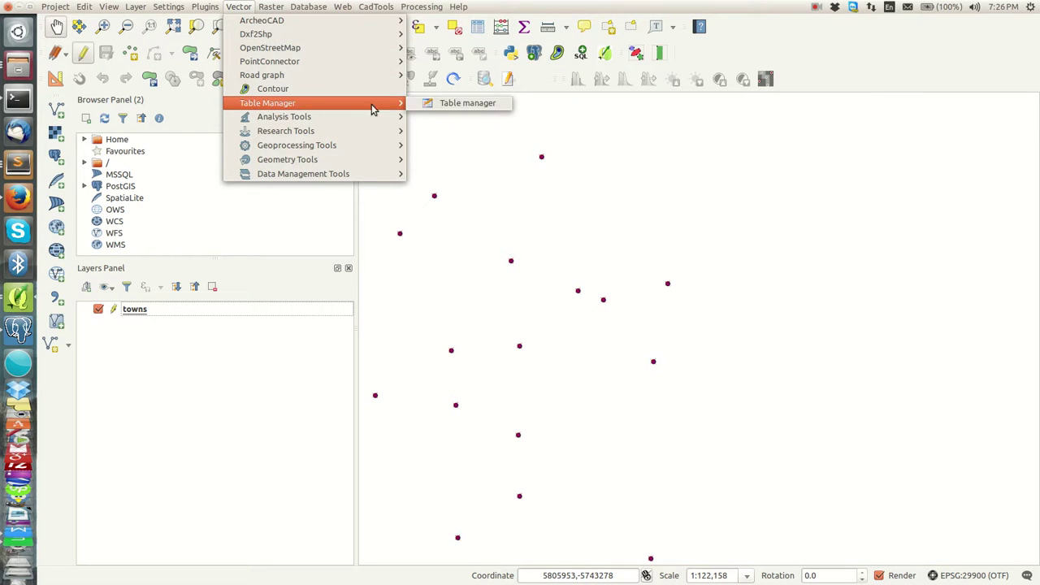
{"action": "left_click", "coordinate": [491, 104]}
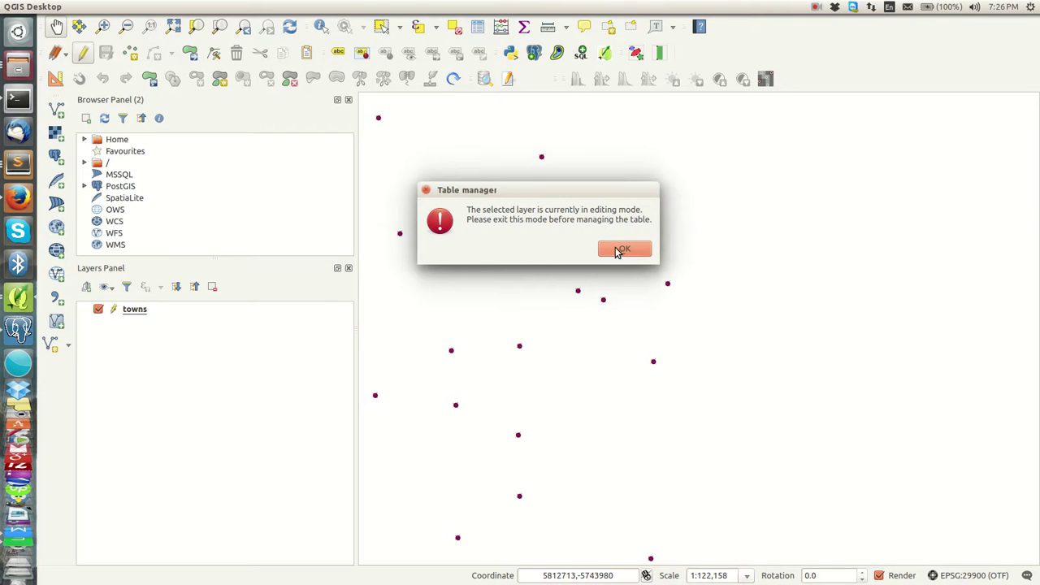
{"action": "left_click", "coordinate": [619, 249]}
Step: Turn off editing mode for the towns layer
{"action": "left_click", "coordinate": [156, 313]}
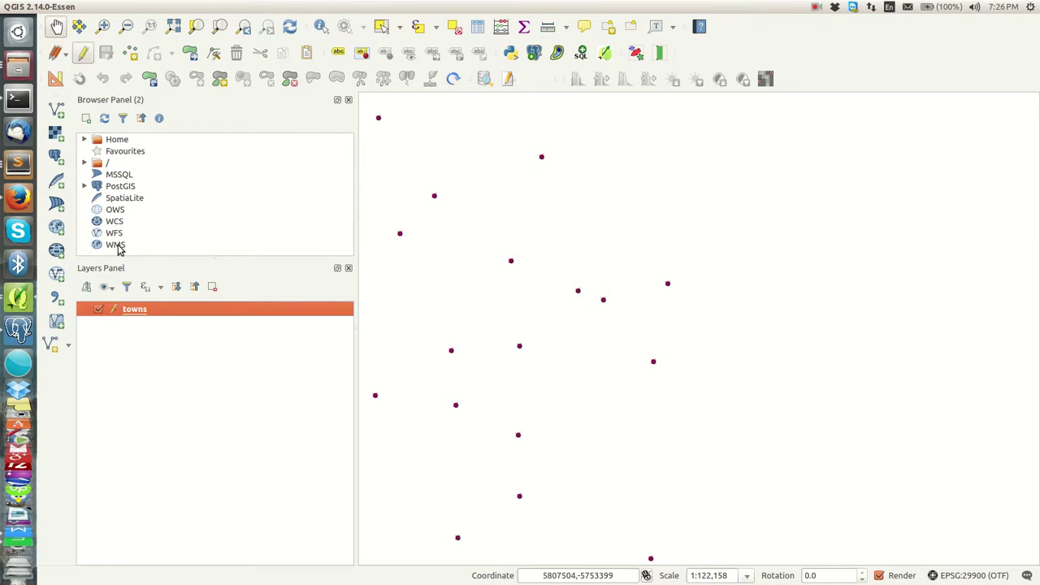
{"action": "left_click", "coordinate": [82, 50]}
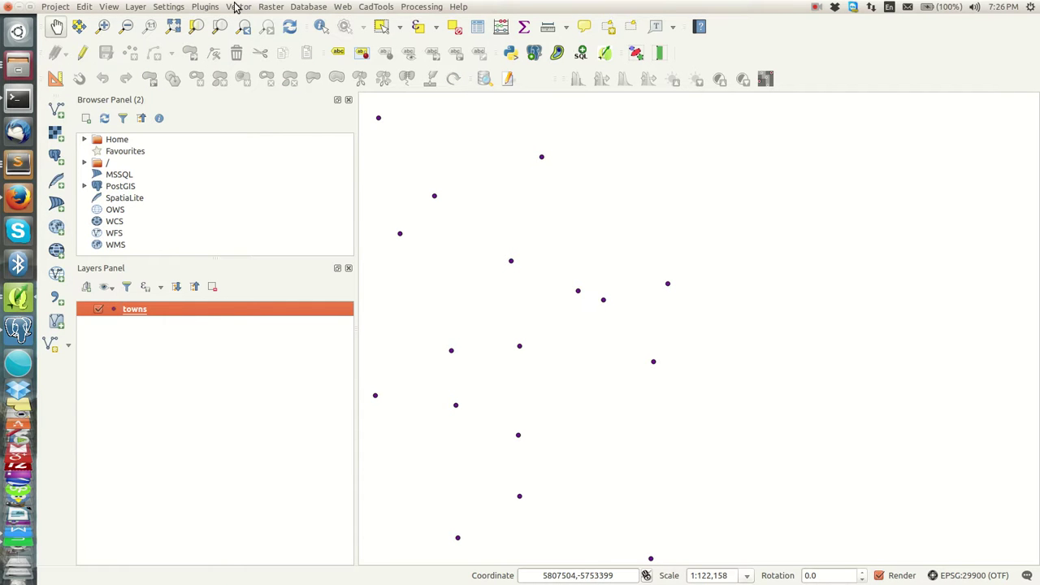
{"action": "left_click", "coordinate": [235, 6]}
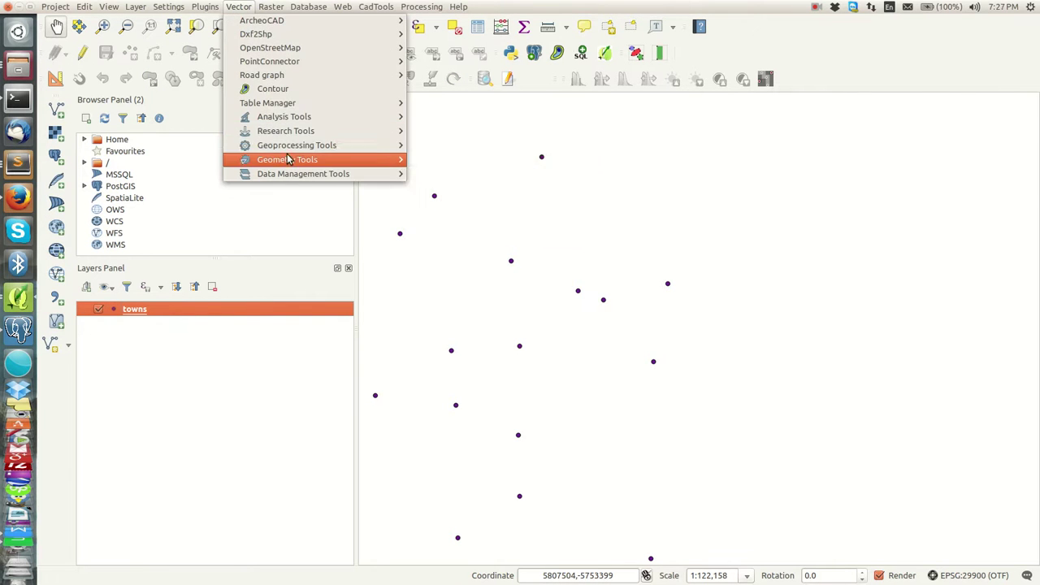
Step: Launch Table Manager for towns and rename the TOWN_NAME field to TOWN_REF
{"action": "mouse_move", "coordinate": [285, 103]}
{"action": "left_click", "coordinate": [487, 106]}
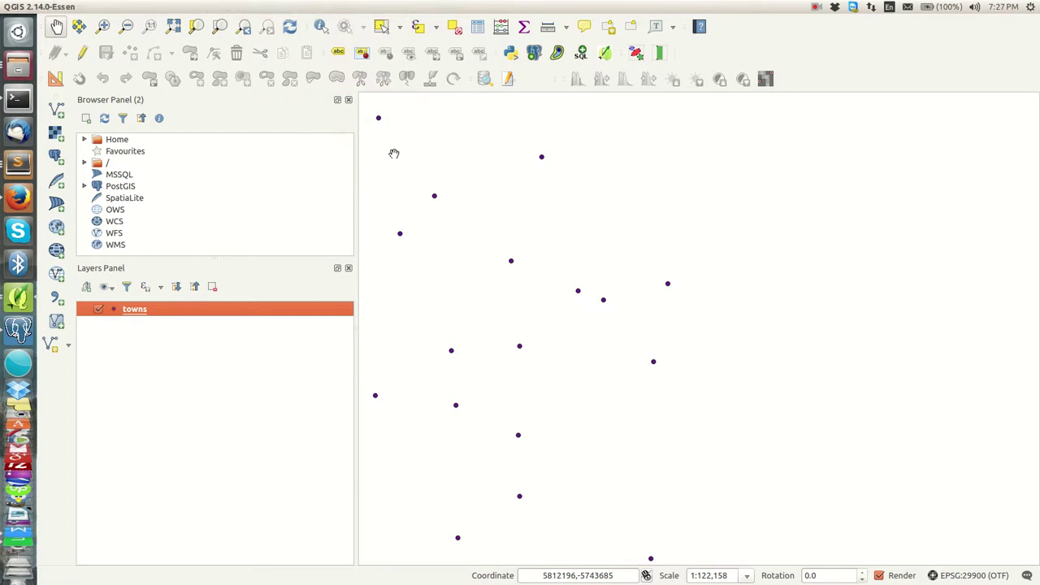
{"action": "left_click_drag", "start_coordinate": [436, 133], "coordinate": [422, 124]}
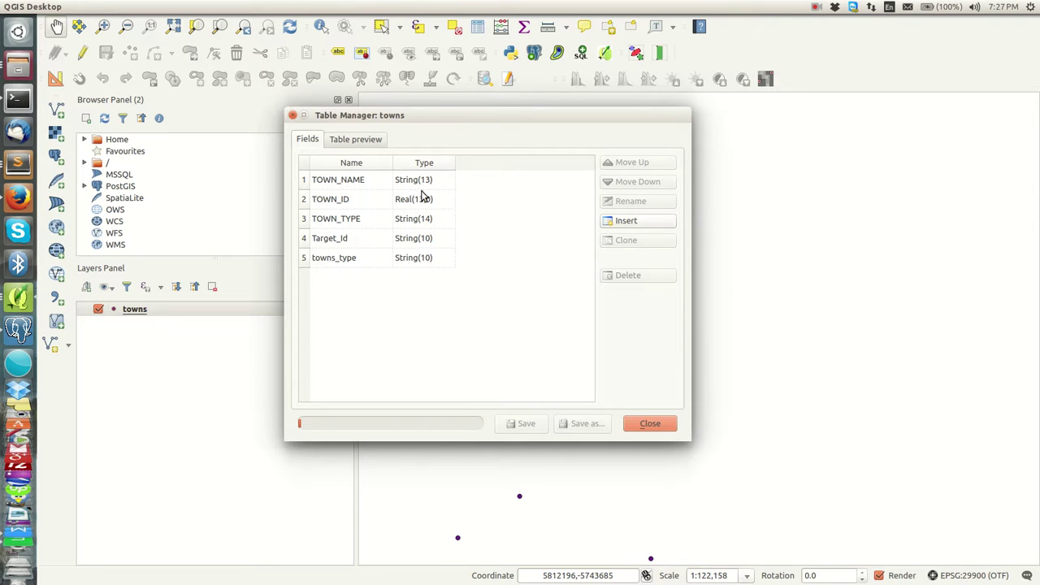
{"action": "left_click", "coordinate": [325, 182]}
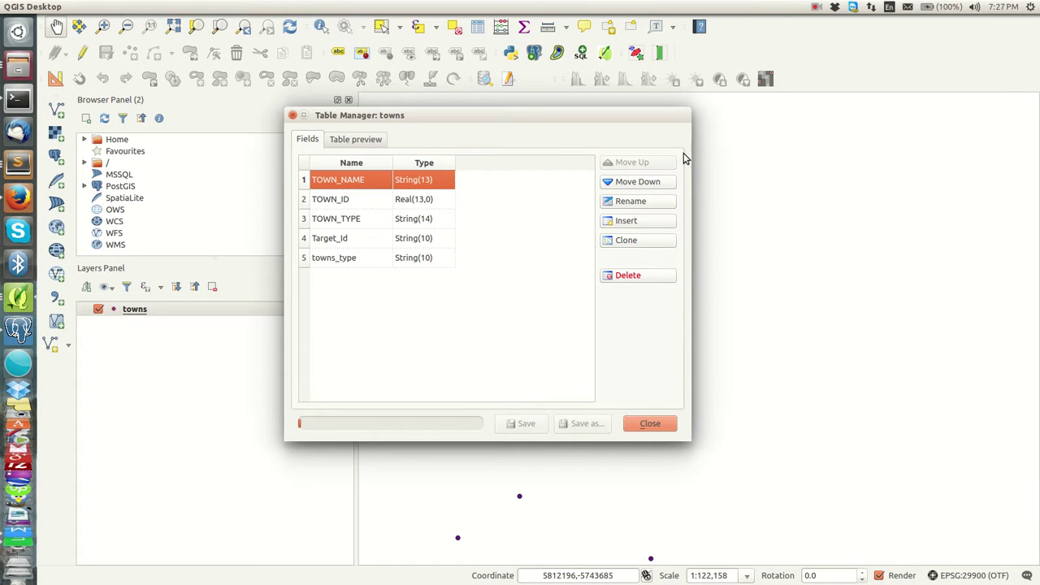
{"action": "left_click", "coordinate": [300, 199]}
{"action": "left_click", "coordinate": [304, 180]}
{"action": "left_click", "coordinate": [638, 205]}
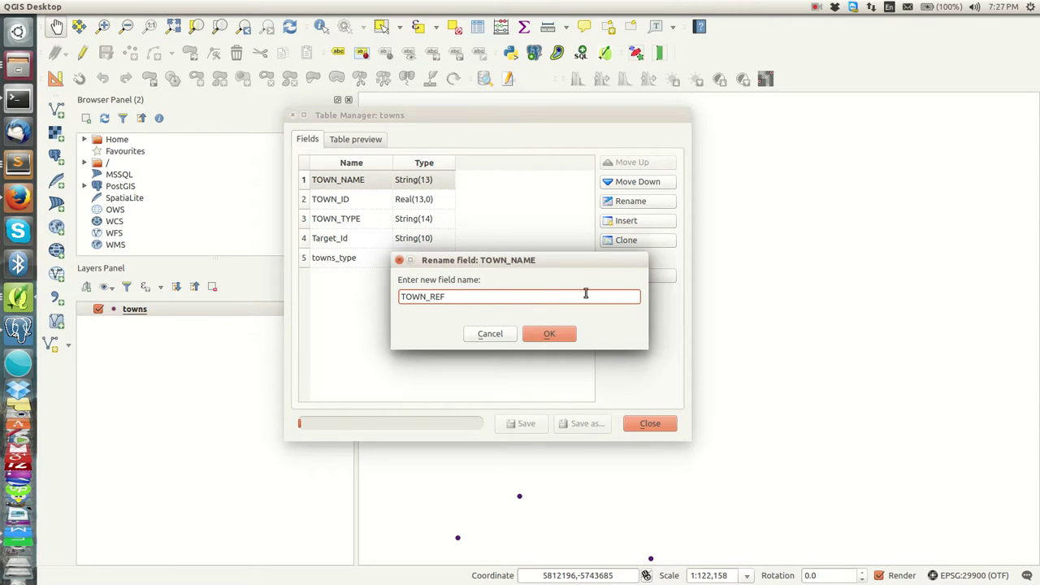
{"action": "left_click", "coordinate": [548, 333]}
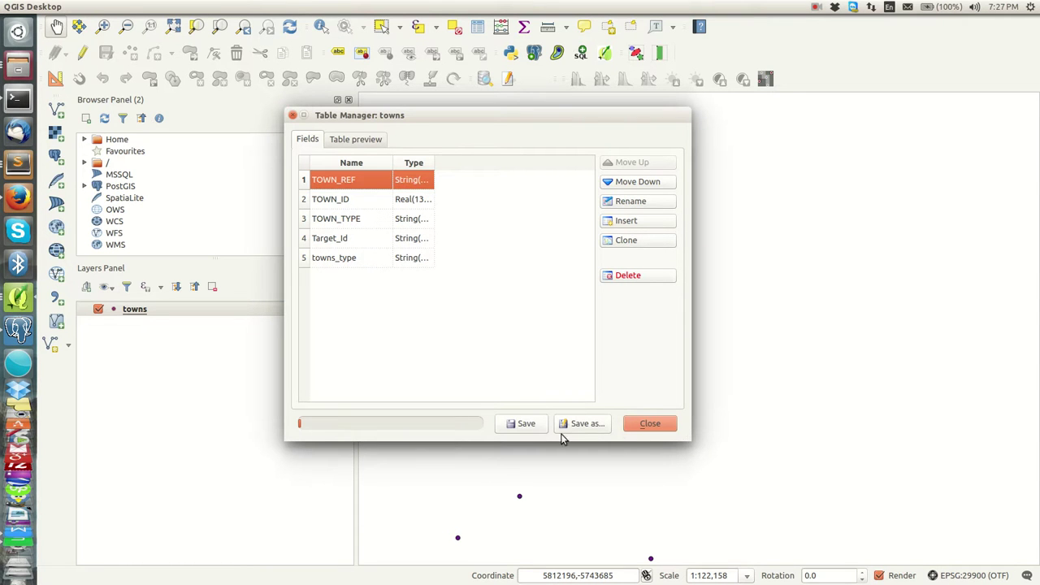
Step: Save the TOWN_REF rename, keep the existing layer style, and close Table Manager
{"action": "left_click", "coordinate": [539, 431]}
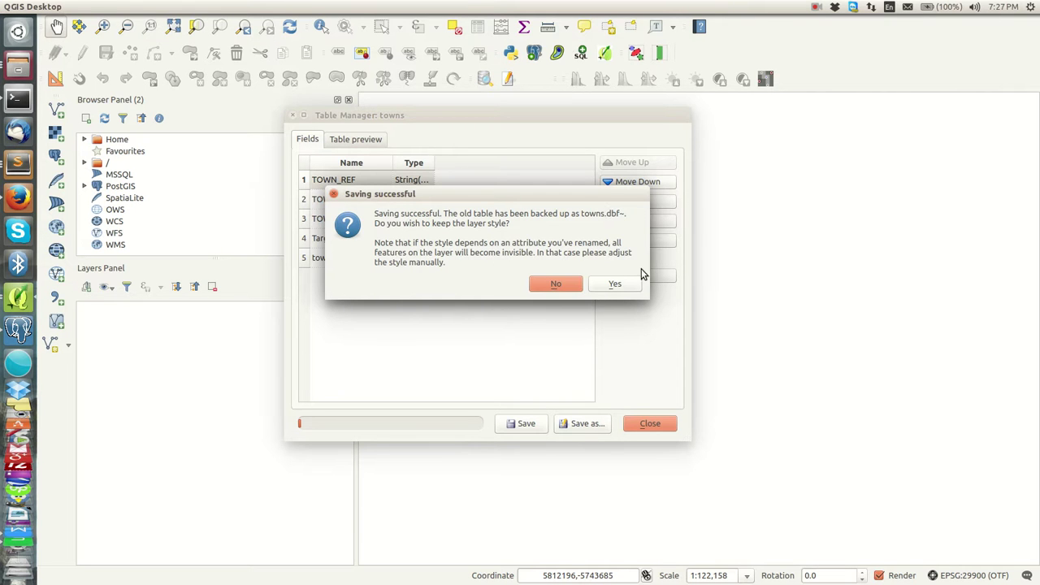
{"action": "left_click", "coordinate": [615, 284]}
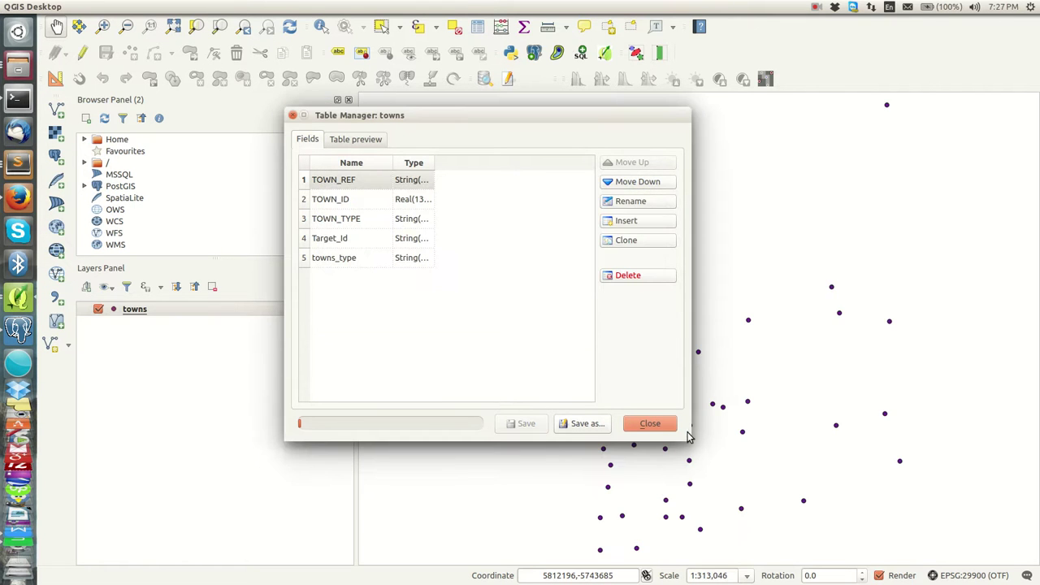
{"action": "left_click", "coordinate": [654, 424]}
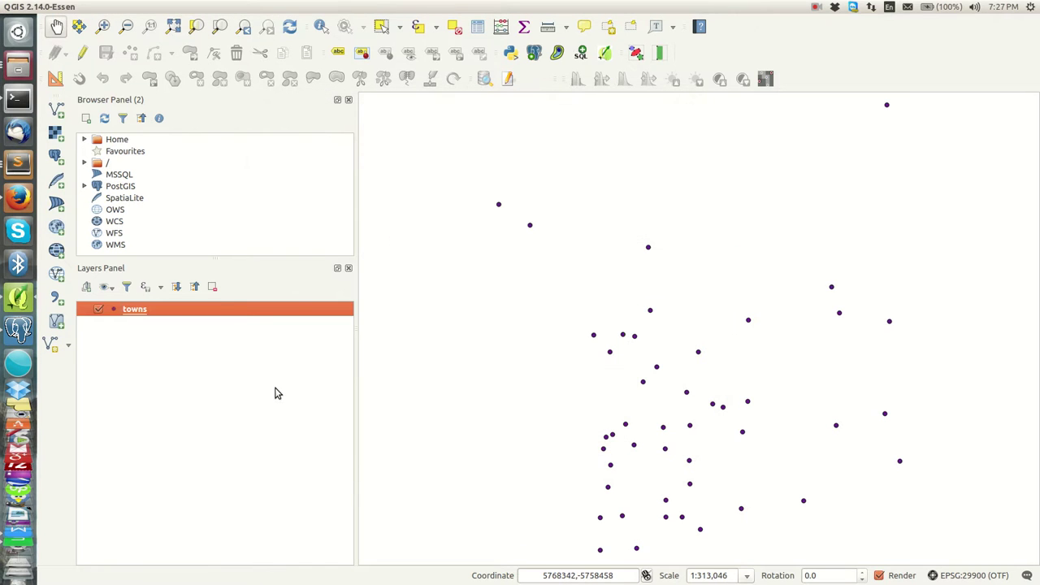
{"action": "right_click", "coordinate": [229, 308]}
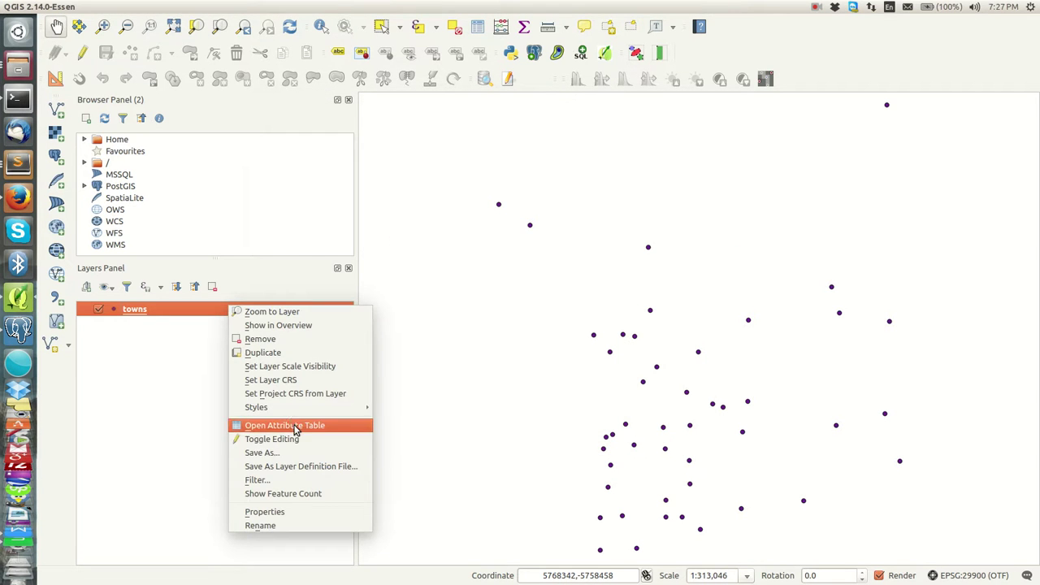
{"action": "left_click", "coordinate": [295, 426]}
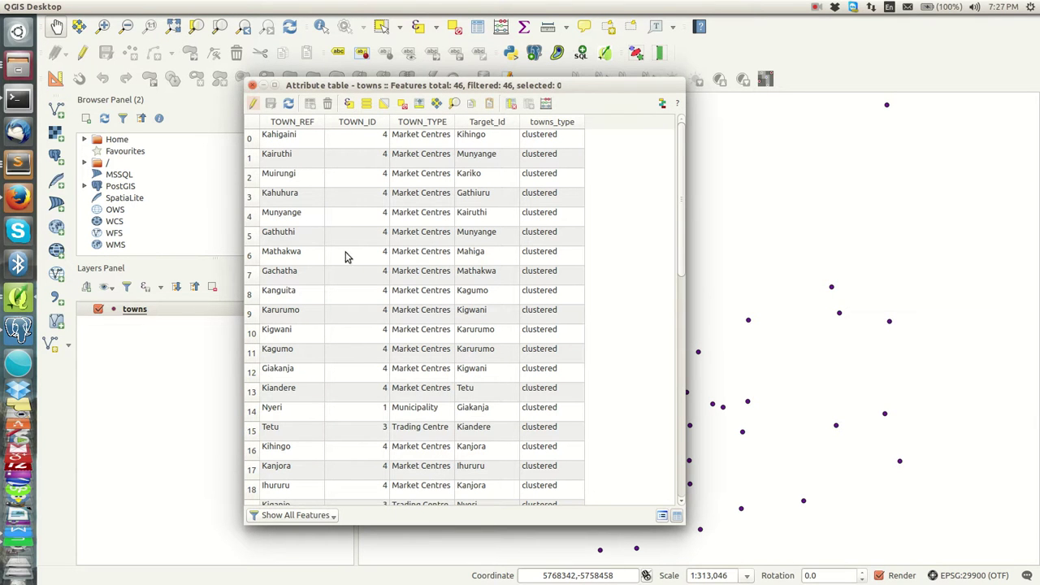
{"action": "left_click", "coordinate": [255, 86]}
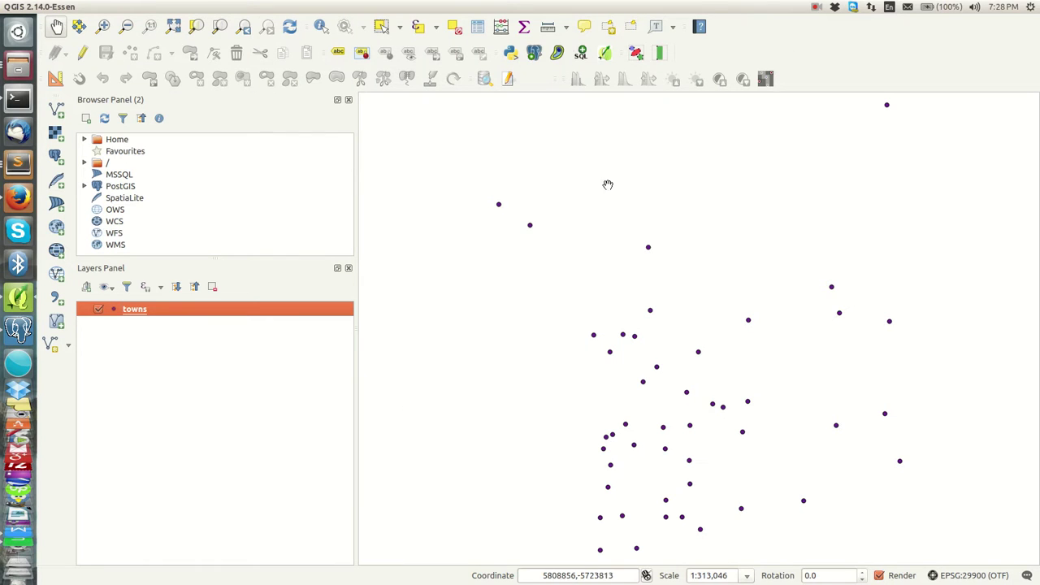
{"action": "left_click", "coordinate": [815, 6]}
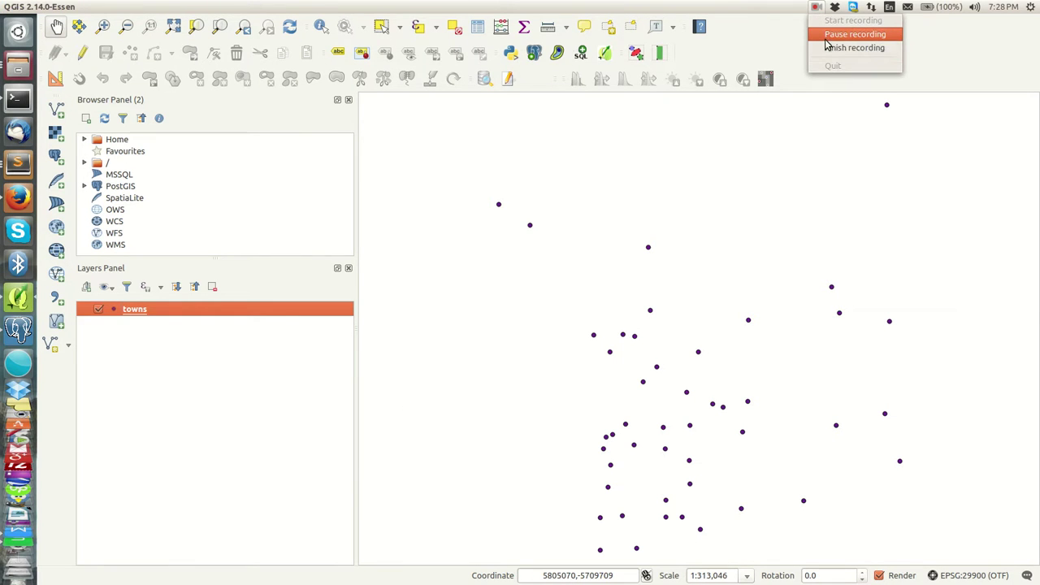